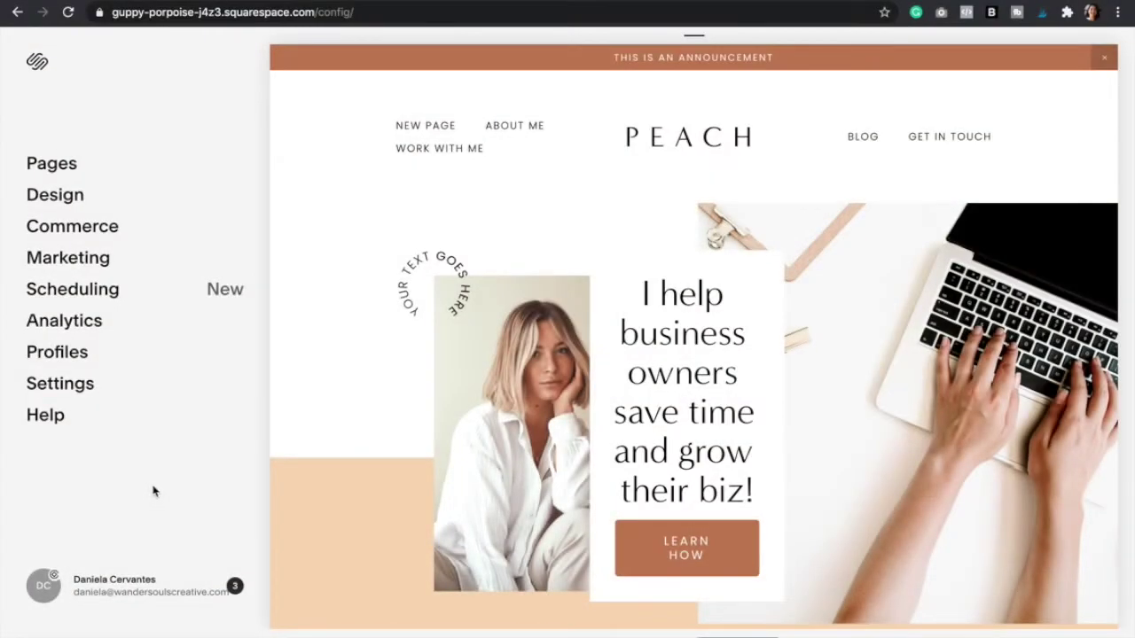
# - Open the Lock Screen settings under Design to preview the default password page
pyautogui.click(75, 195)
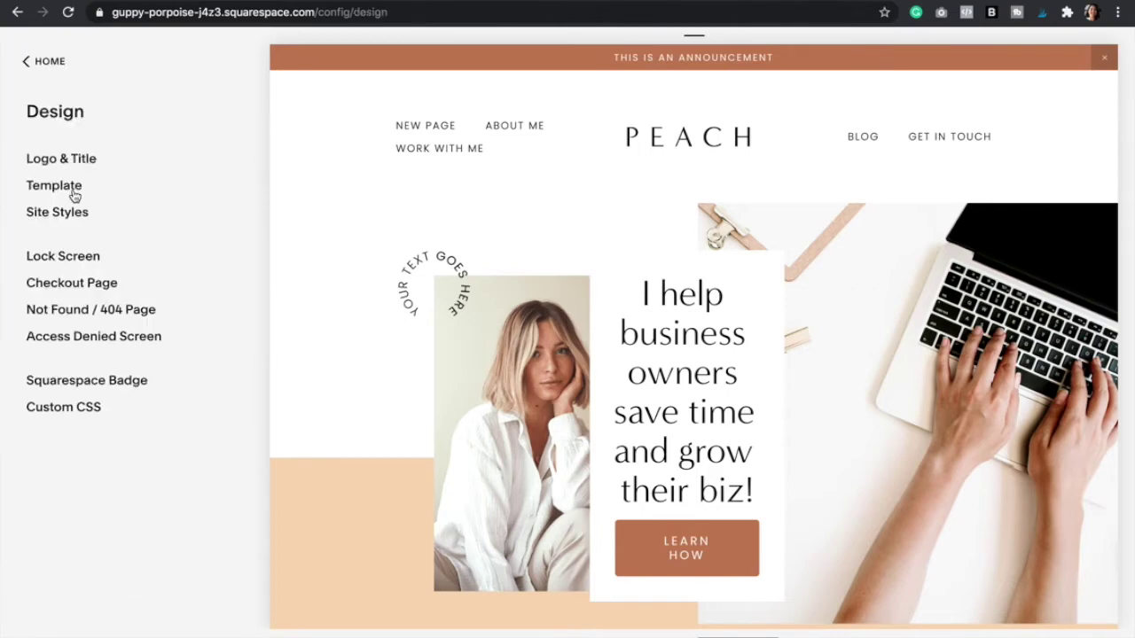
pyautogui.click(64, 258)
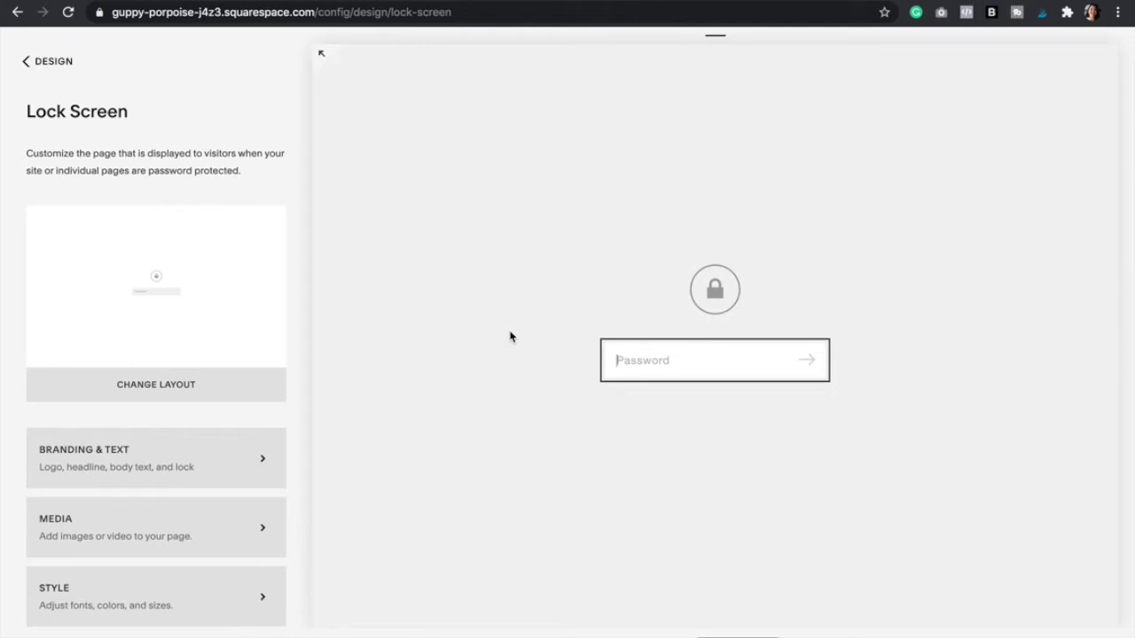
# - Apply and save the dark Under Construction lock screen layout
pyautogui.click(136, 394)
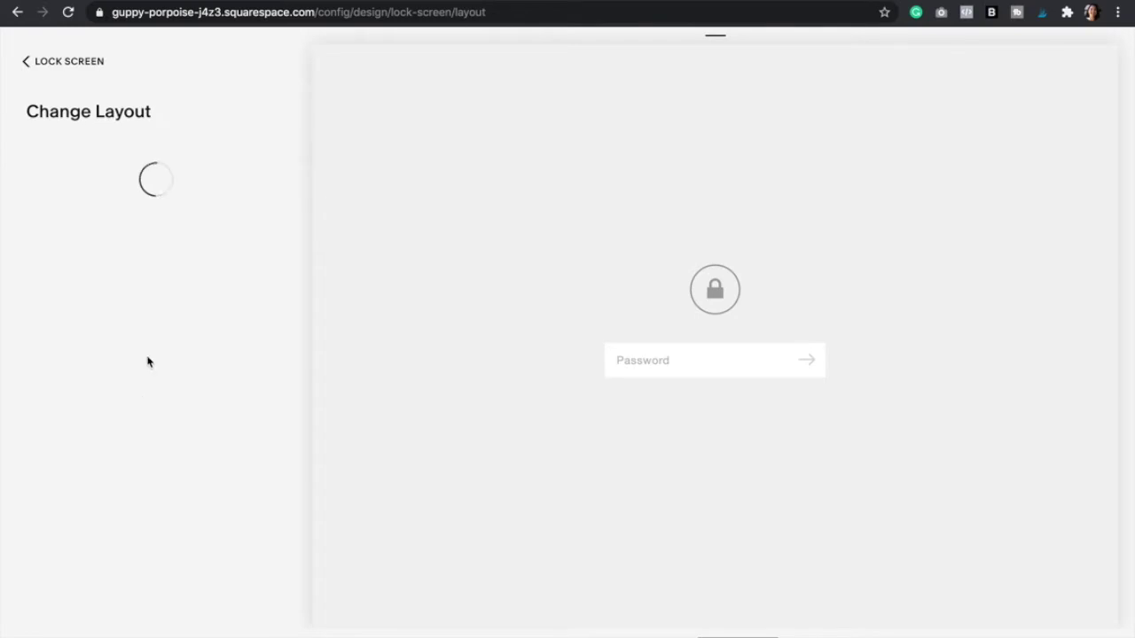
pyautogui.scroll(-6, 293, 240)
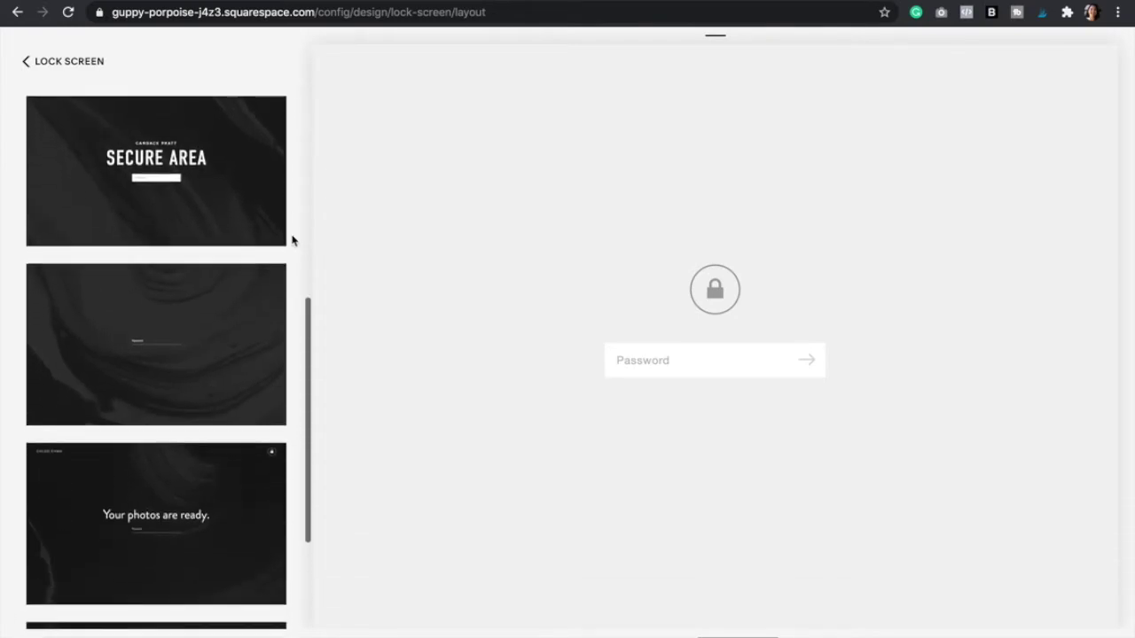
pyautogui.scroll(-1, 293, 241)
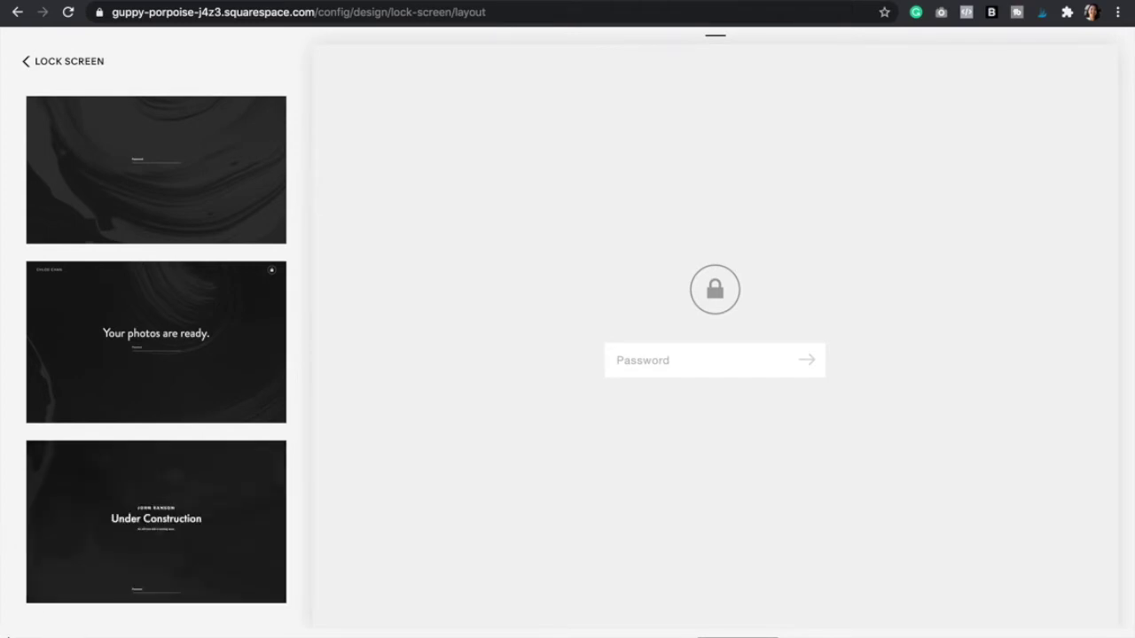
pyautogui.moveTo(111, 537)
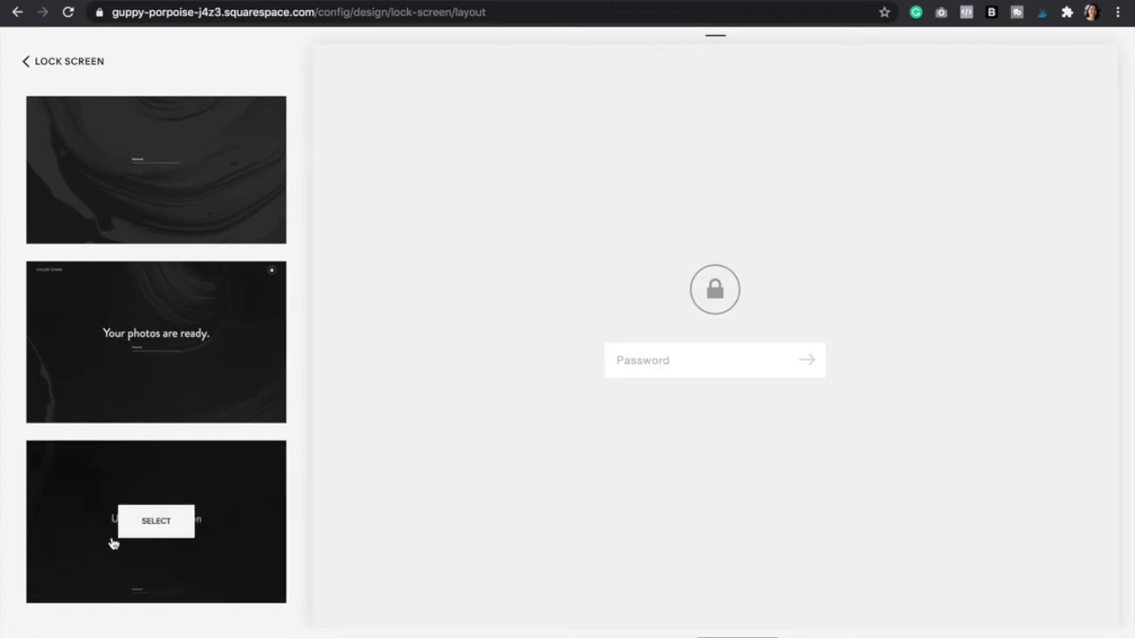
pyautogui.click(153, 531)
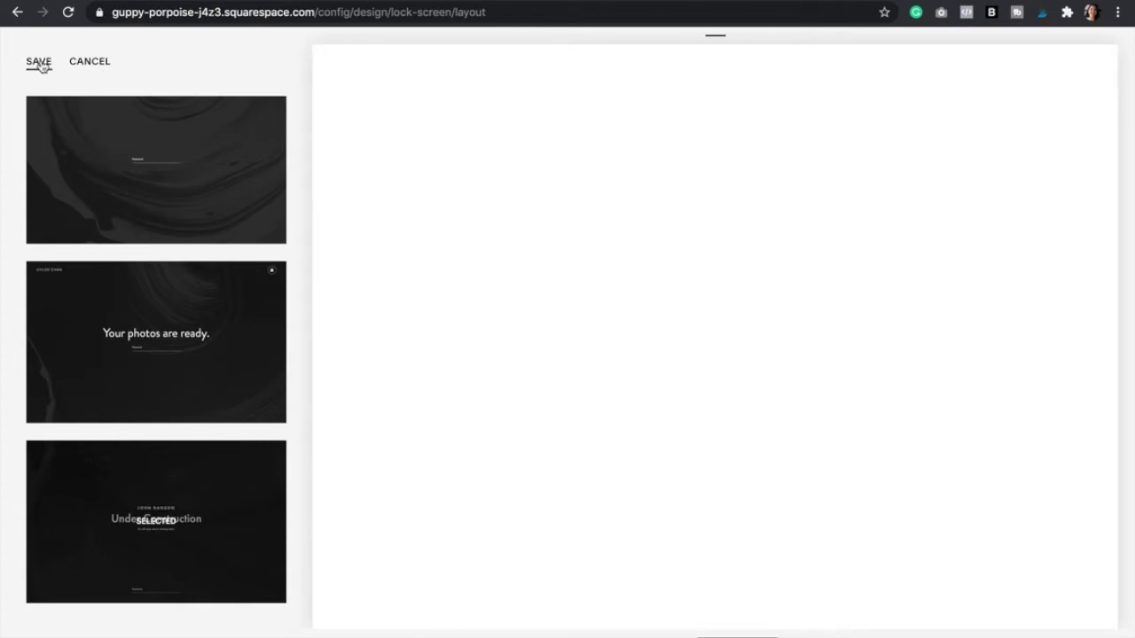
pyautogui.click(39, 62)
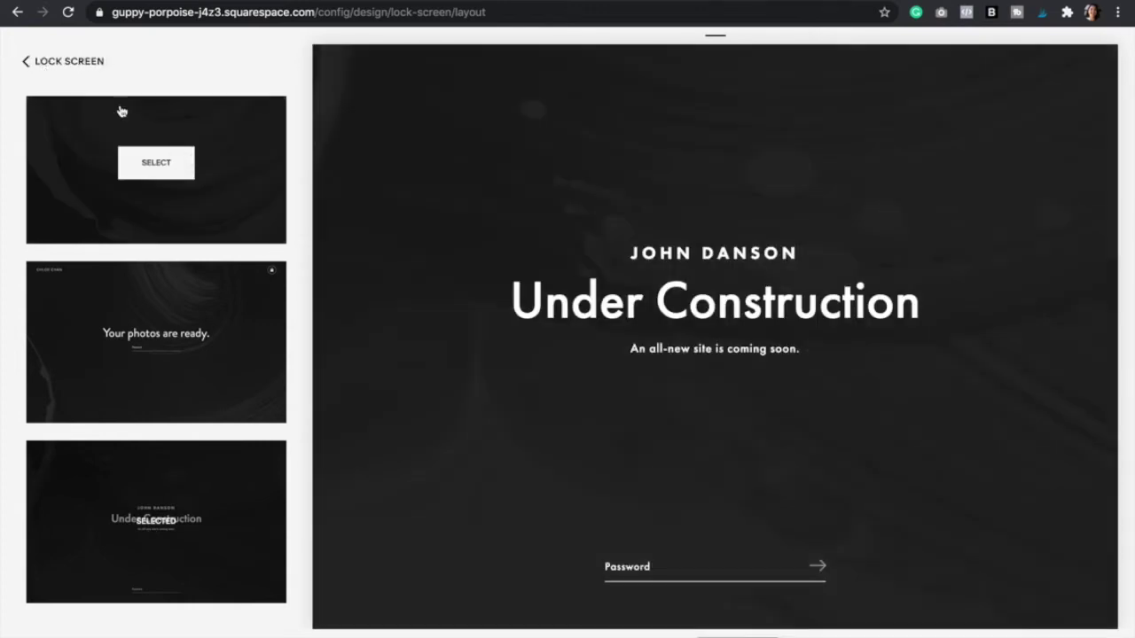
pyautogui.click(45, 64)
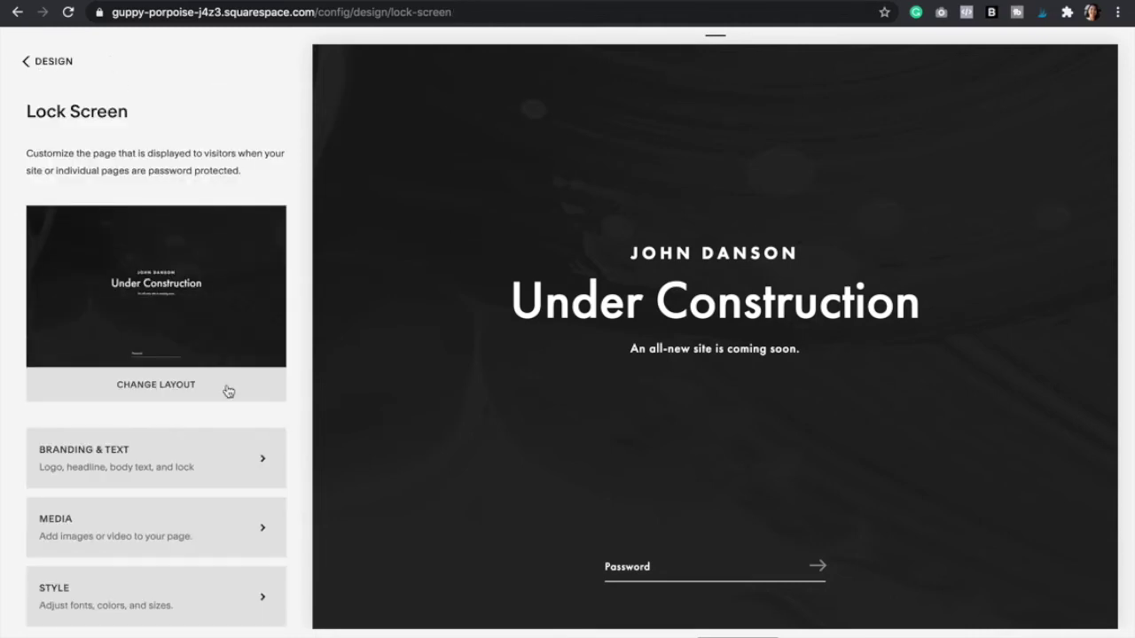
# - In Branding & Text, switch to Logo and upload the Wandersouls creative logo image
pyautogui.scroll(-1, 228, 391)
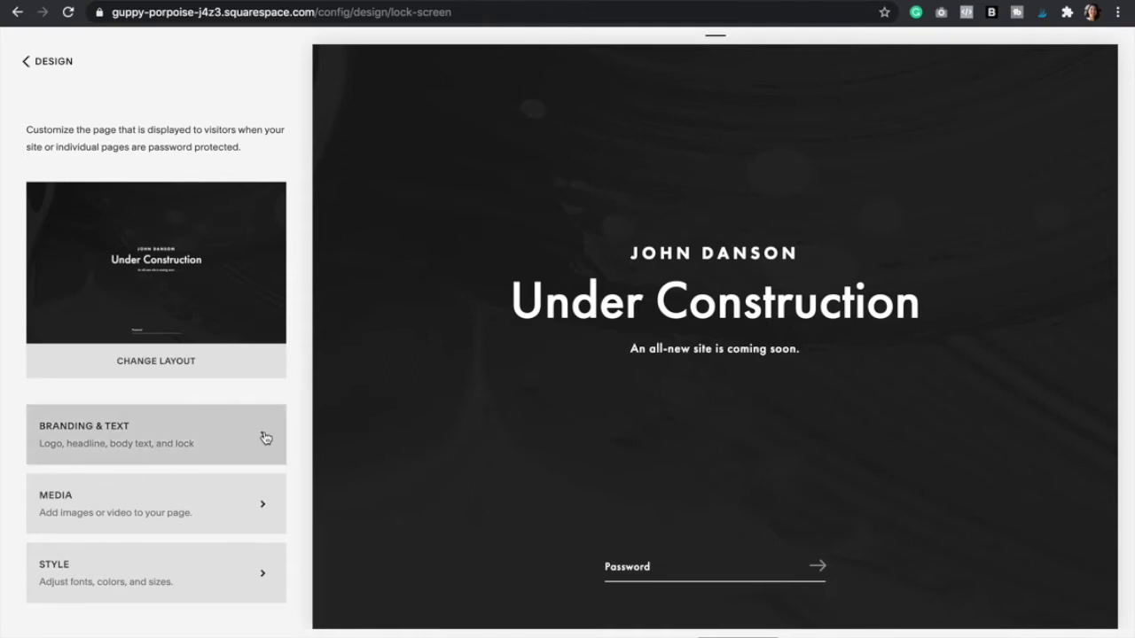
pyautogui.click(180, 435)
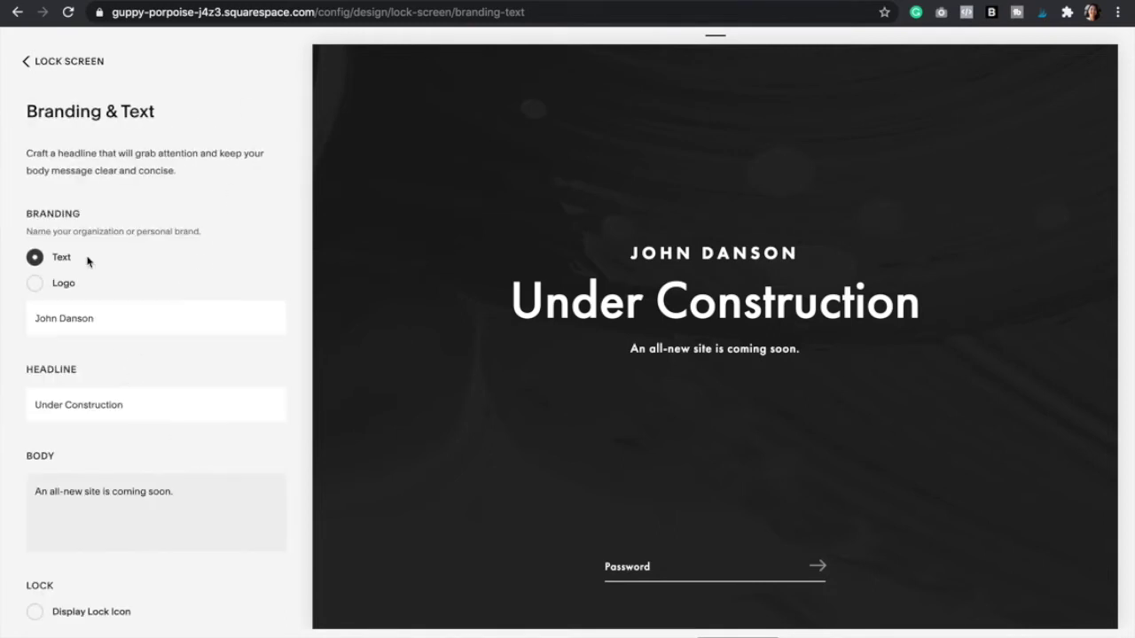
pyautogui.click(34, 285)
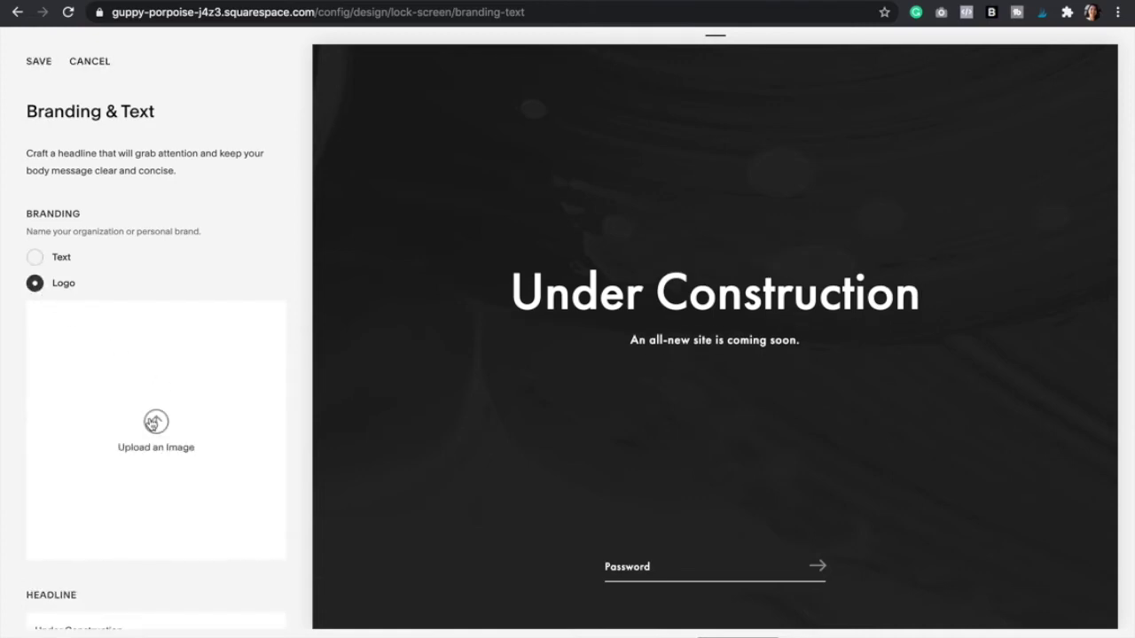
pyautogui.click(152, 424)
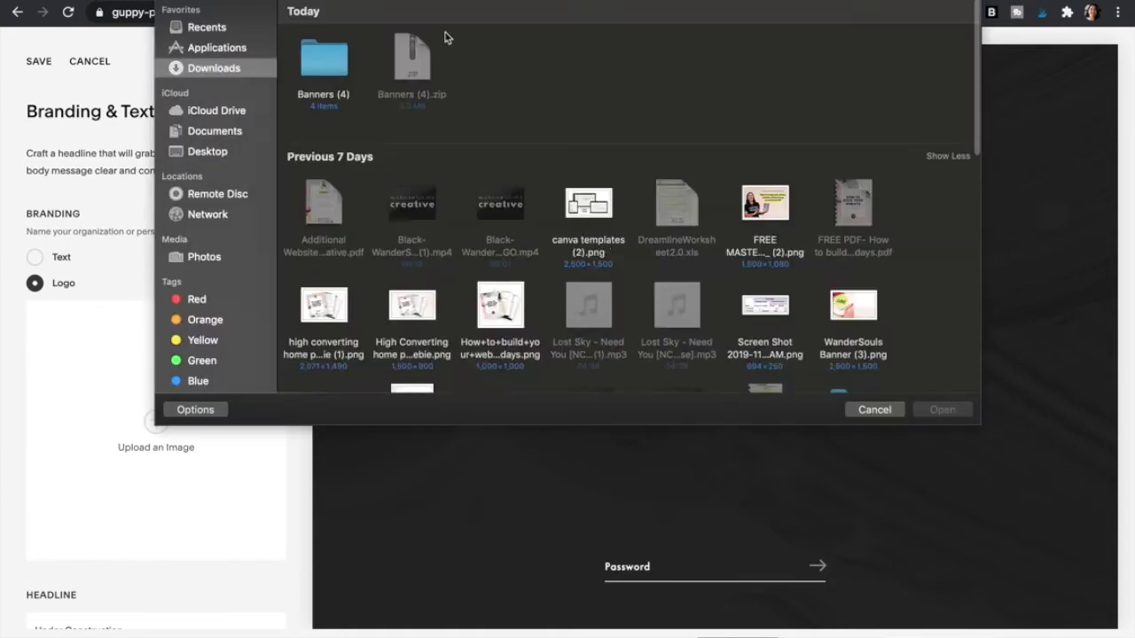
pyautogui.scroll(-3, 479, 177)
pyautogui.doubleClick(499, 285)
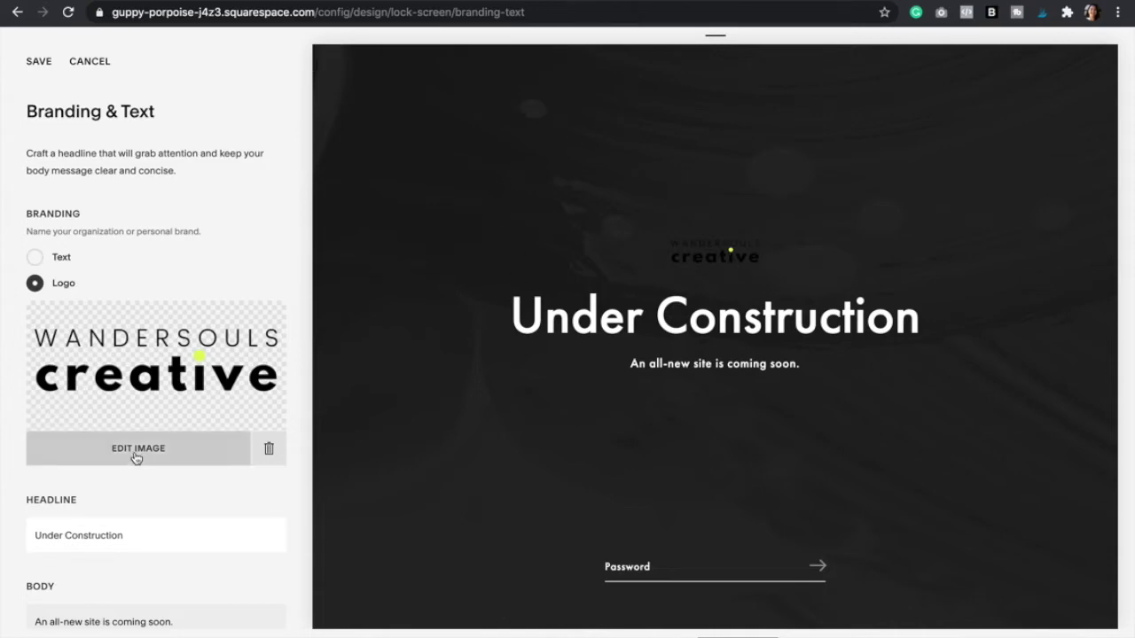
pyautogui.scroll(-2, 135, 454)
pyautogui.click(134, 387)
# - Change the headline to 'COMING SOON!' and the body to the Instagram follow message
pyautogui.tripleClick(134, 386)
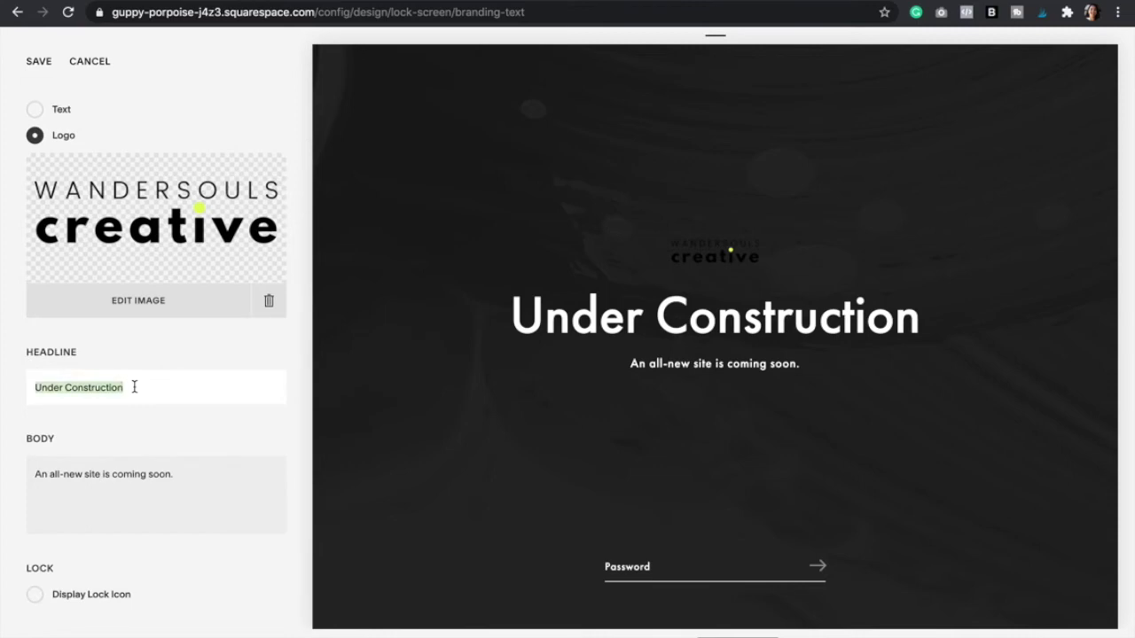
pyautogui.write('COMI')
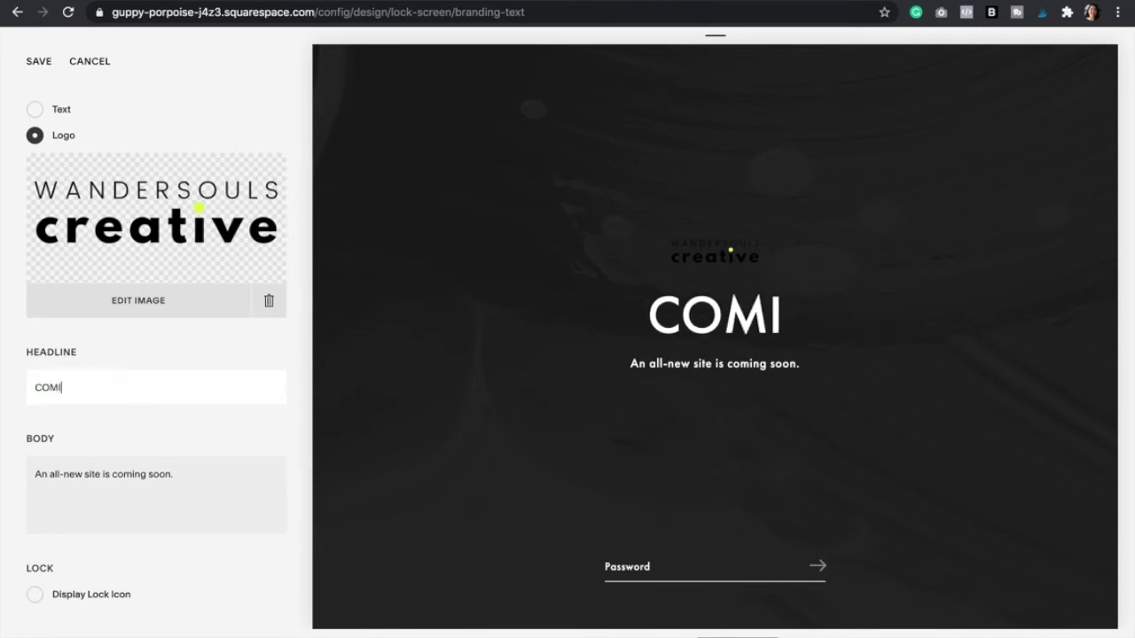
pyautogui.write('NG SOON!')
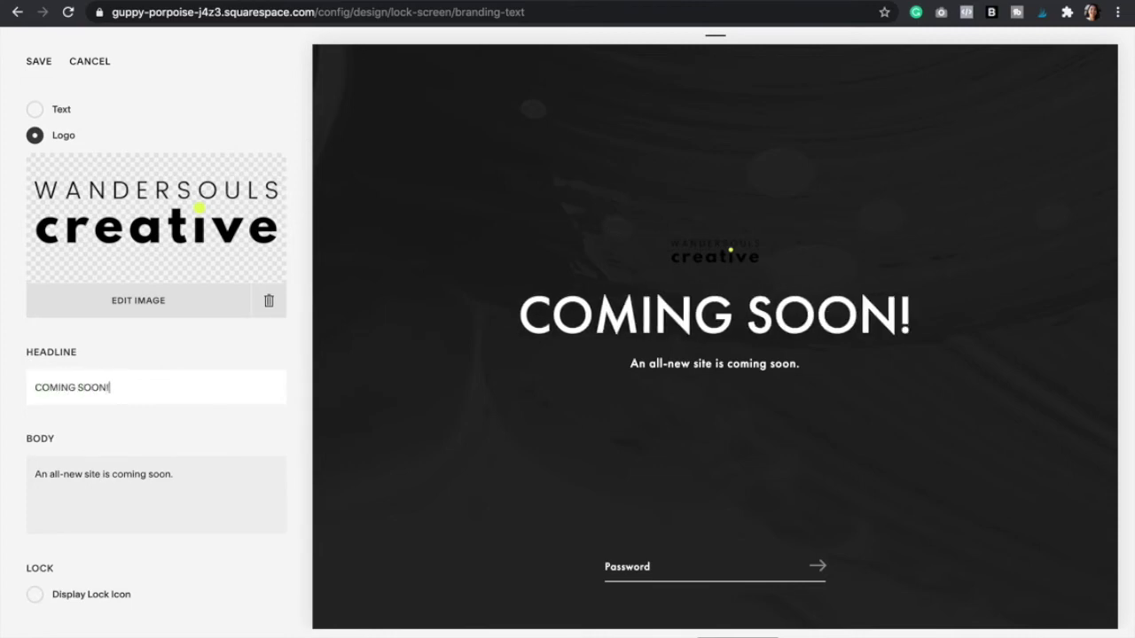
pyautogui.click(195, 469)
pyautogui.tripleClick(131, 474)
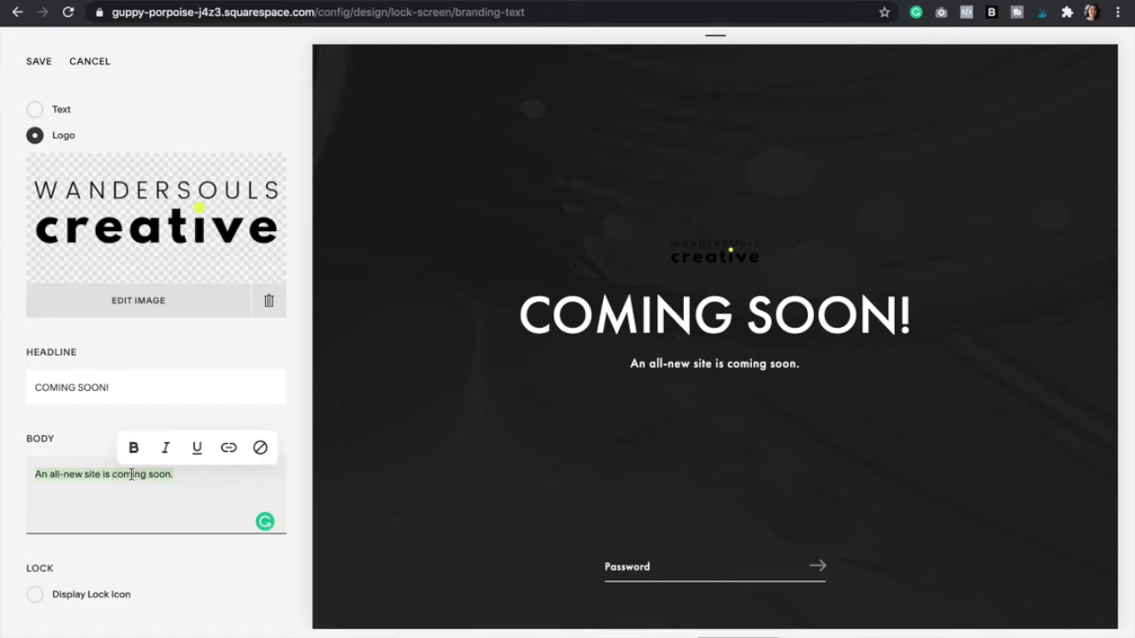
pyautogui.press('BackSpace')
pyautogui.write('In the meantime go ahead and follow us on Ins')
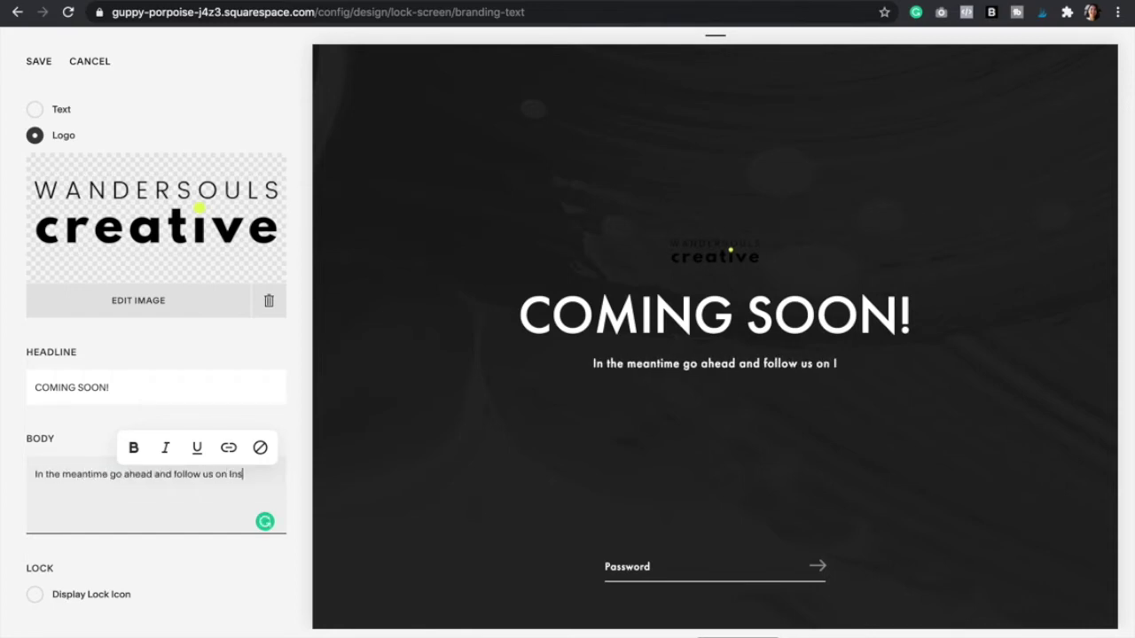
pyautogui.write('tagram @wandersoulscreative')
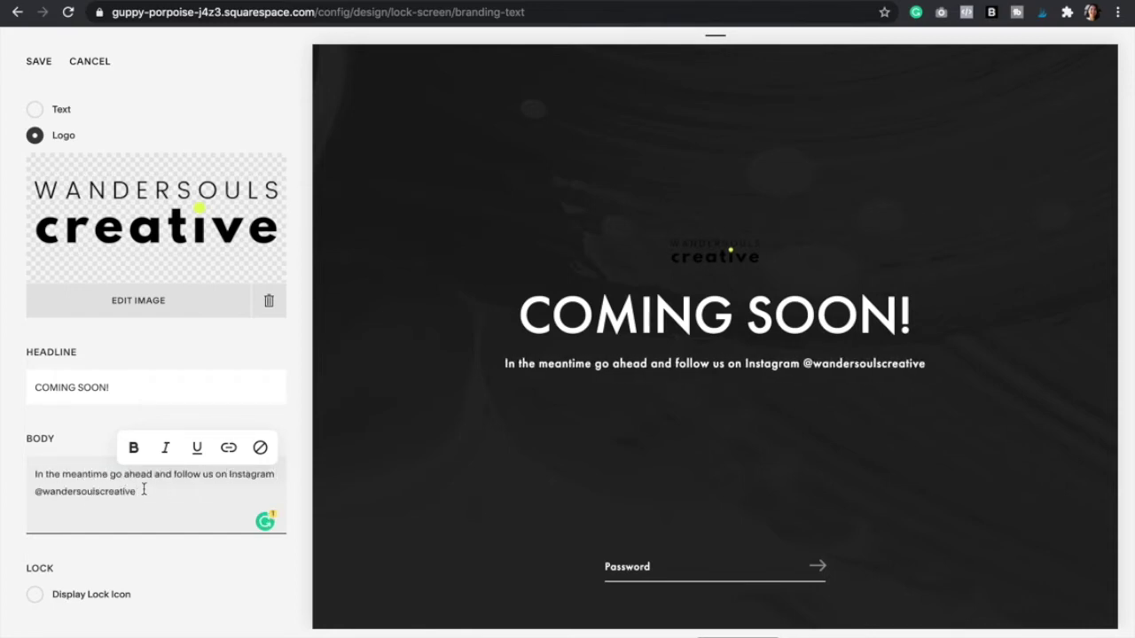
pyautogui.hotkey('shift', 'Home')
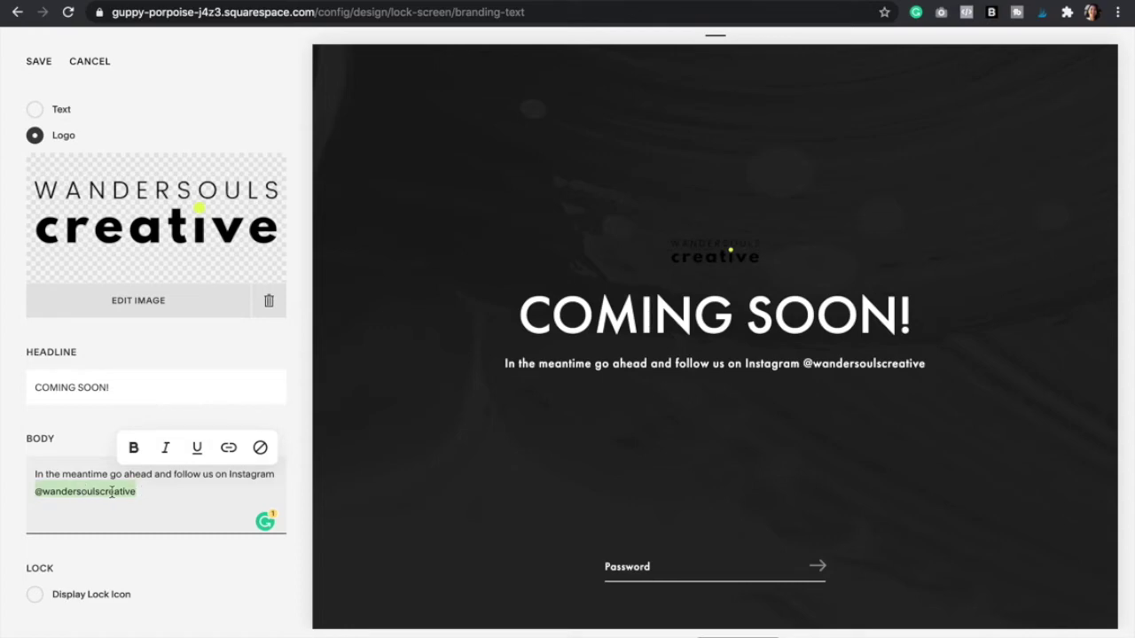
# - Link the Instagram handle to instagram.com/wandersoulcreative
pyautogui.click(228, 449)
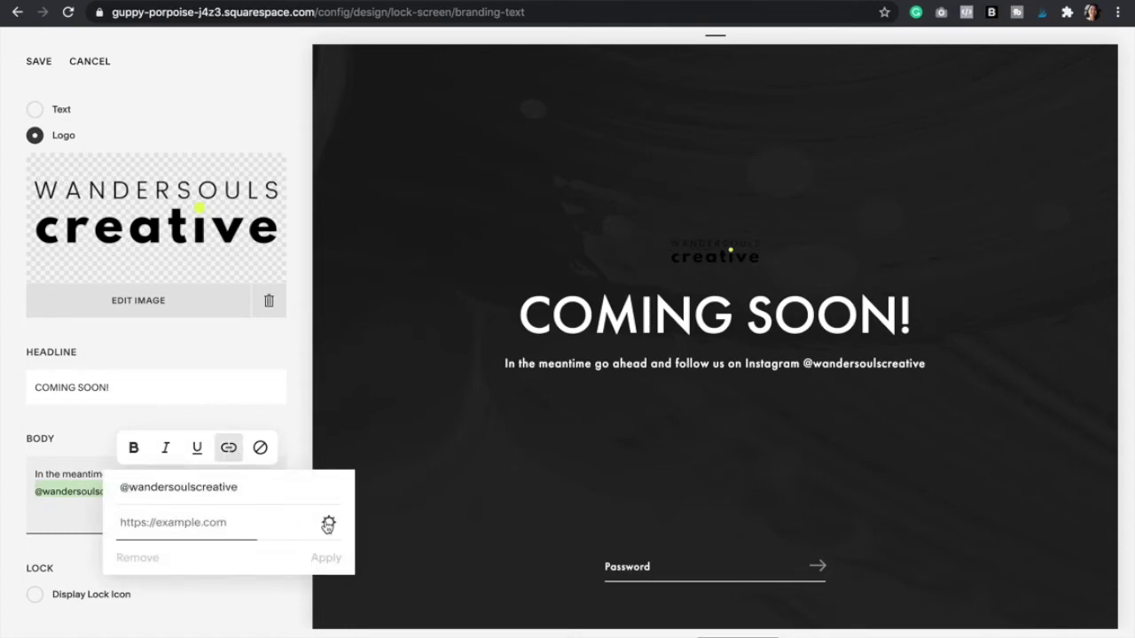
pyautogui.click(328, 525)
pyautogui.write('instagram.')
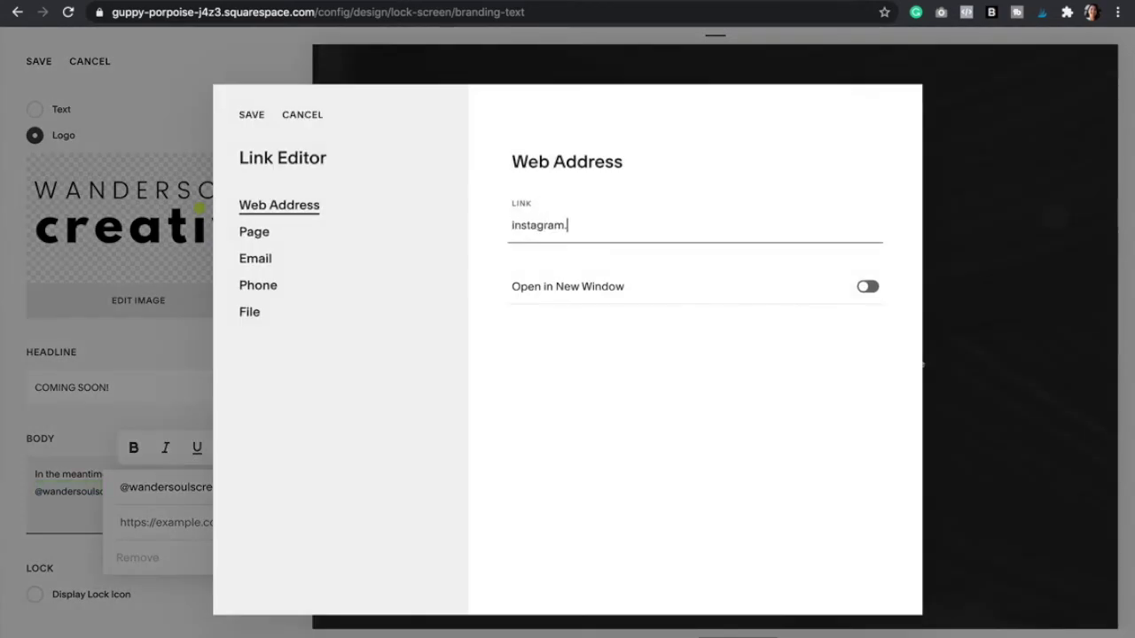
pyautogui.write('com/wandersoulcreative')
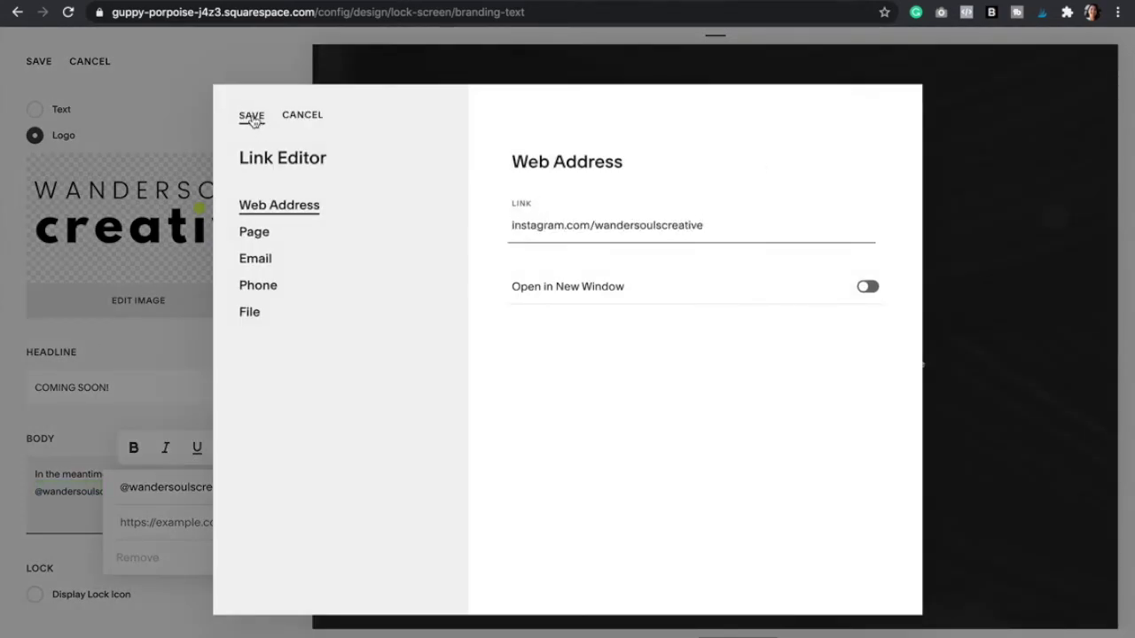
pyautogui.click(252, 117)
pyautogui.click(324, 552)
# - Toggle the lock icon on and back off, then save the branding and text changes
pyautogui.click(34, 595)
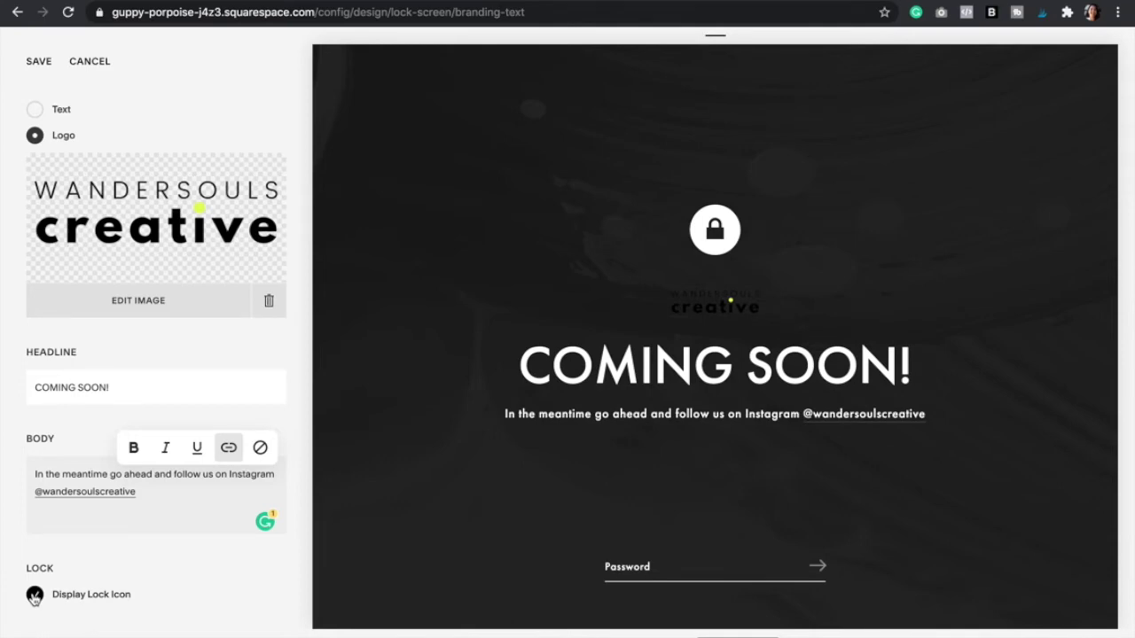
pyautogui.click(33, 594)
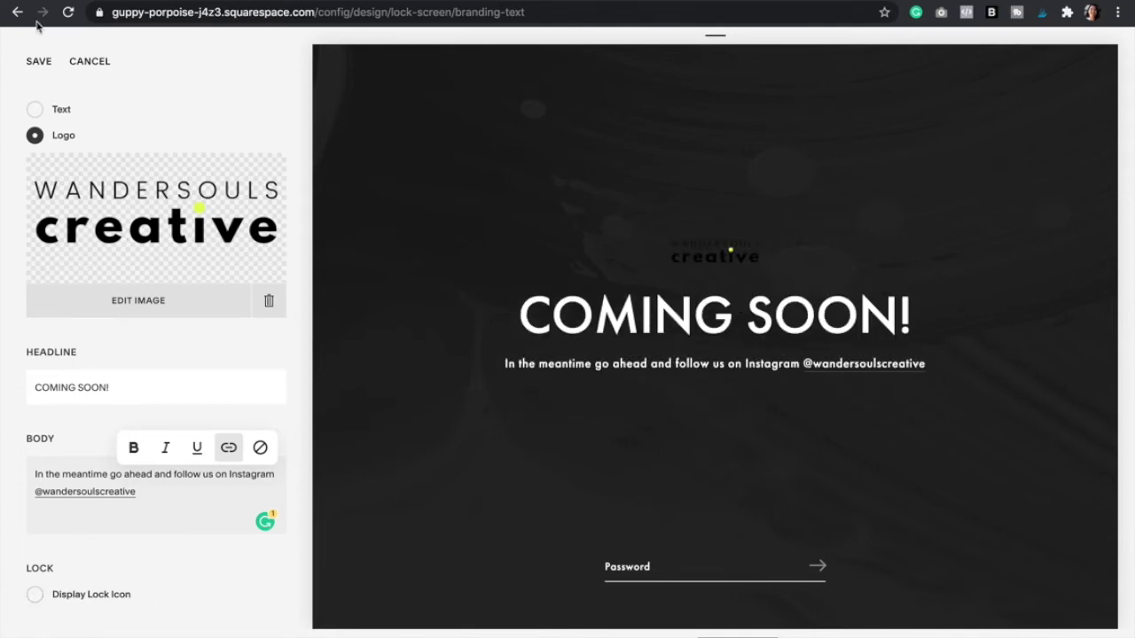
pyautogui.click(39, 61)
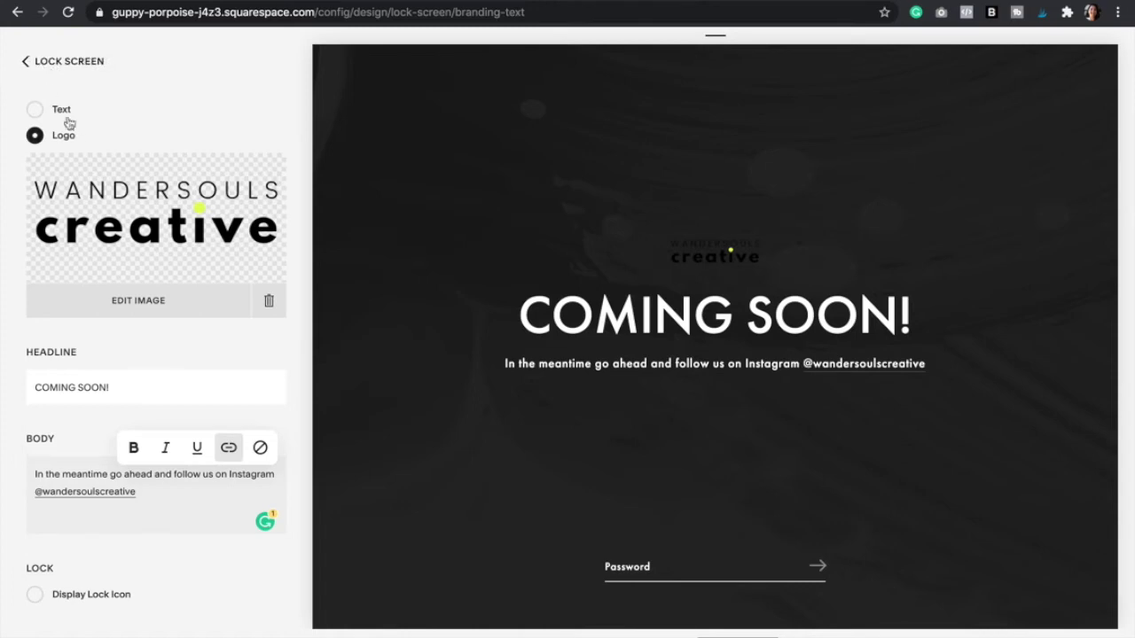
pyautogui.click(34, 64)
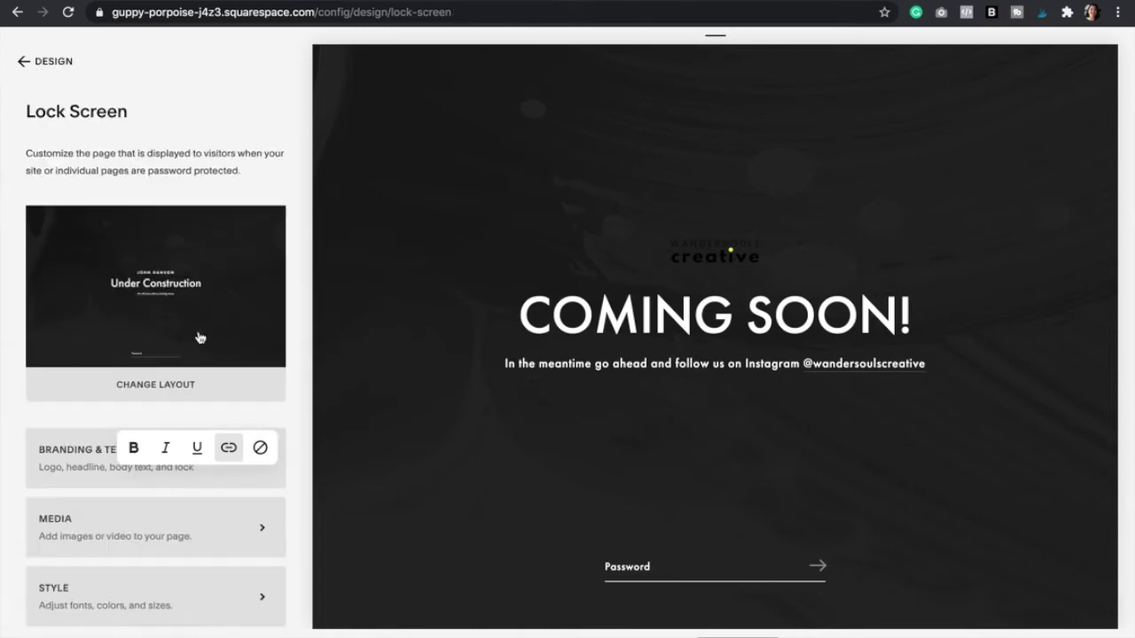
# - In the background Media settings, choose Images instead of Video
pyautogui.scroll(-1, 215, 423)
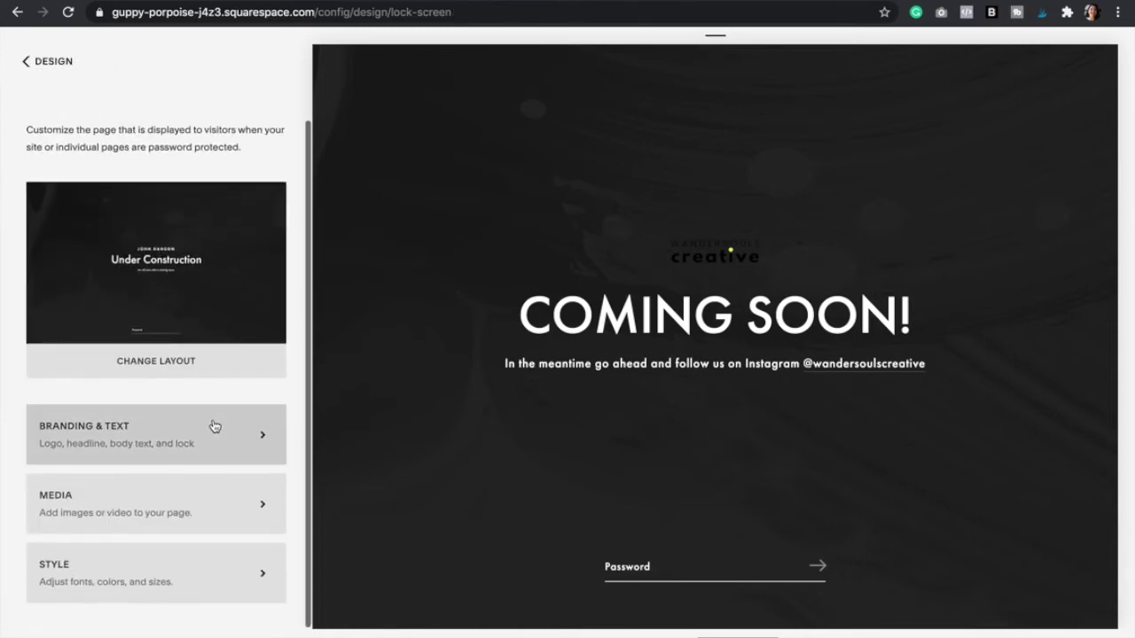
pyautogui.click(197, 508)
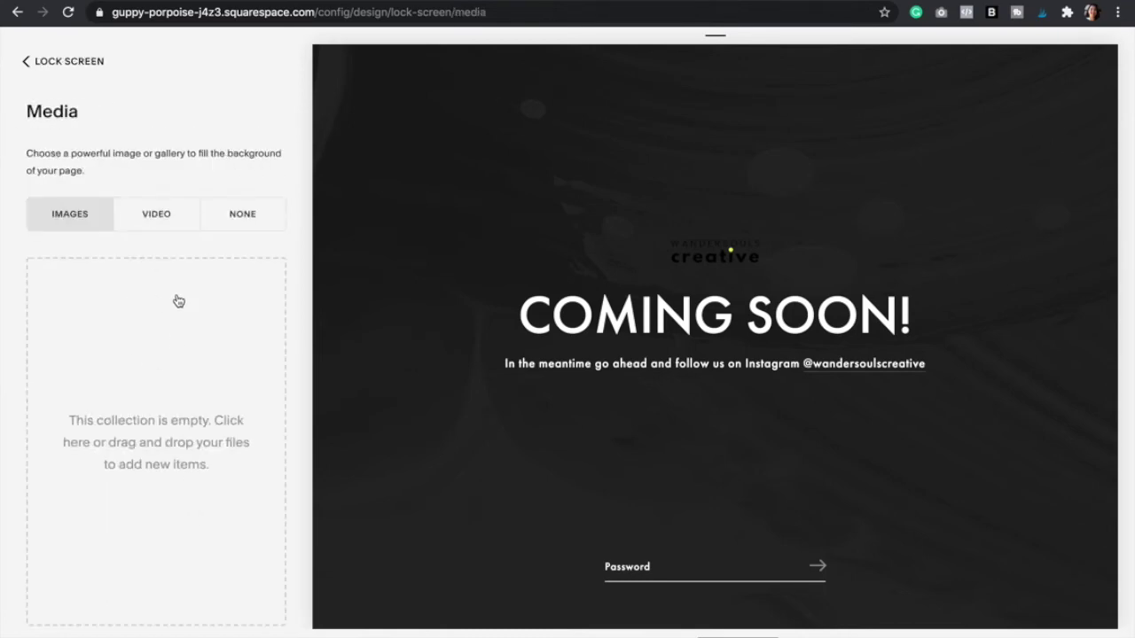
pyautogui.click(154, 221)
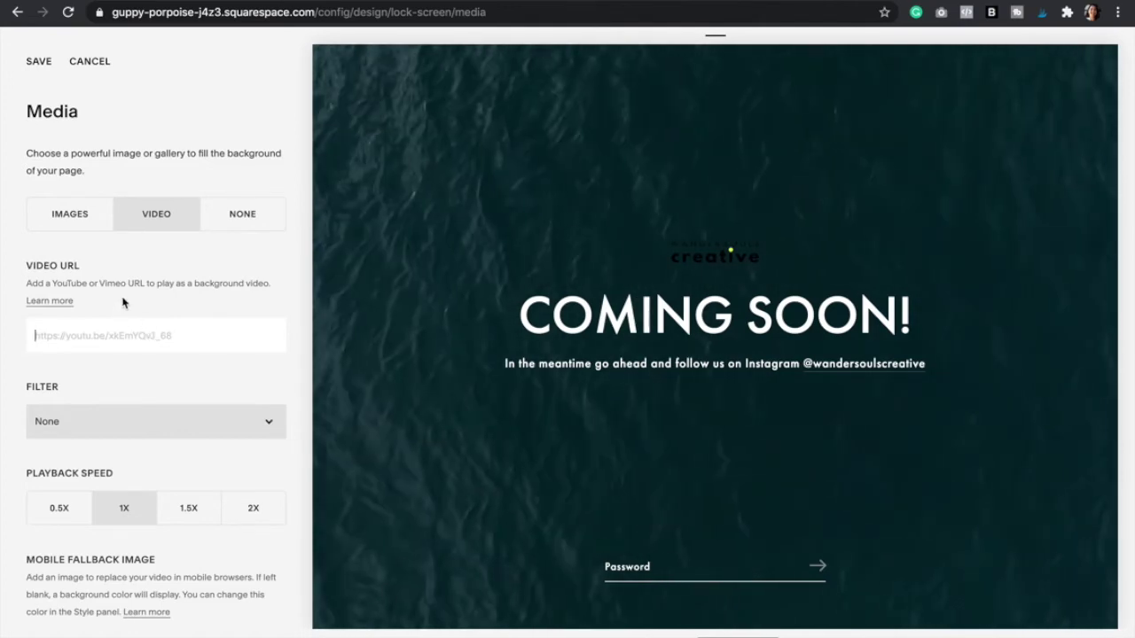
pyautogui.click(71, 215)
# - Upload 7.png and 4.png as the lock screen background images
pyautogui.click(159, 430)
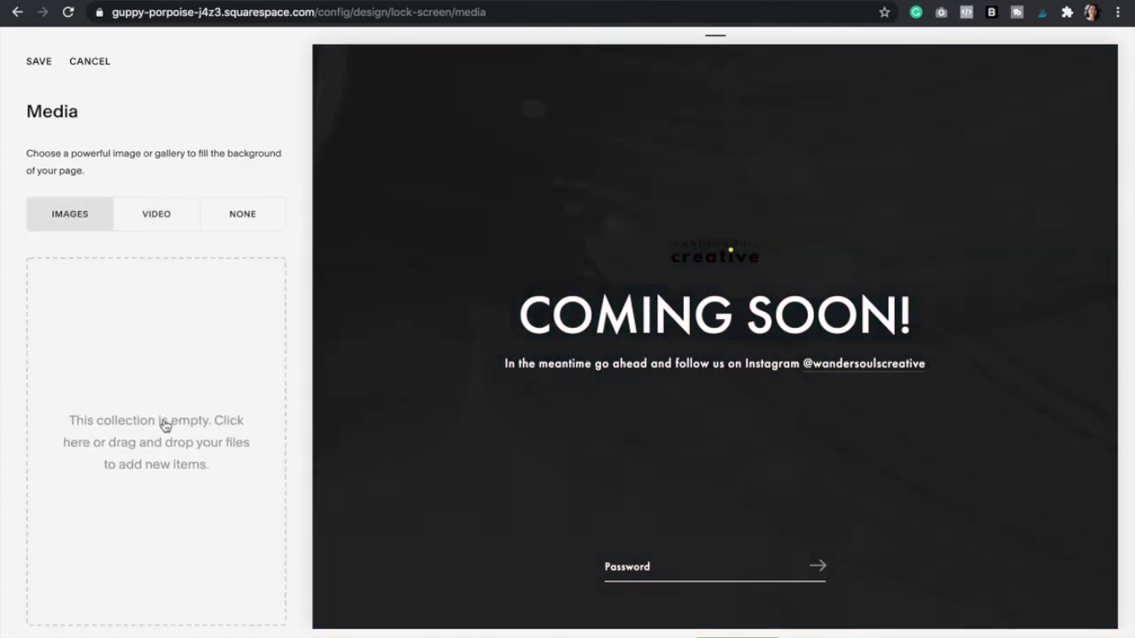
pyautogui.click(515, 366)
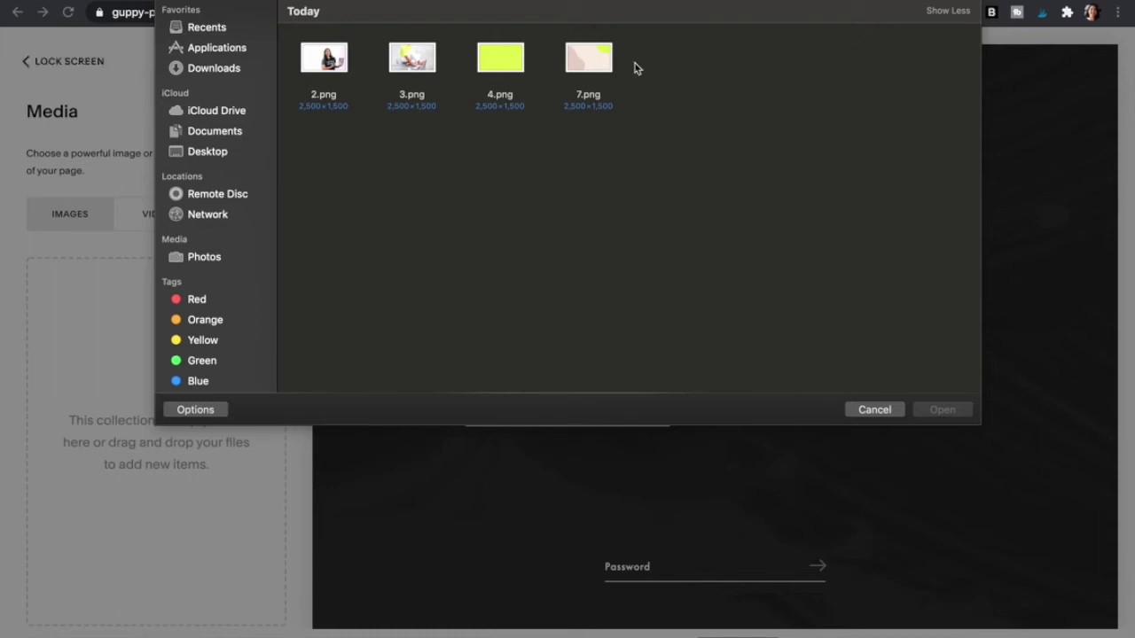
pyautogui.click(587, 61)
pyautogui.keyDown('shift'); pyautogui.click(500, 57); pyautogui.keyUp('shift')
pyautogui.click(942, 409)
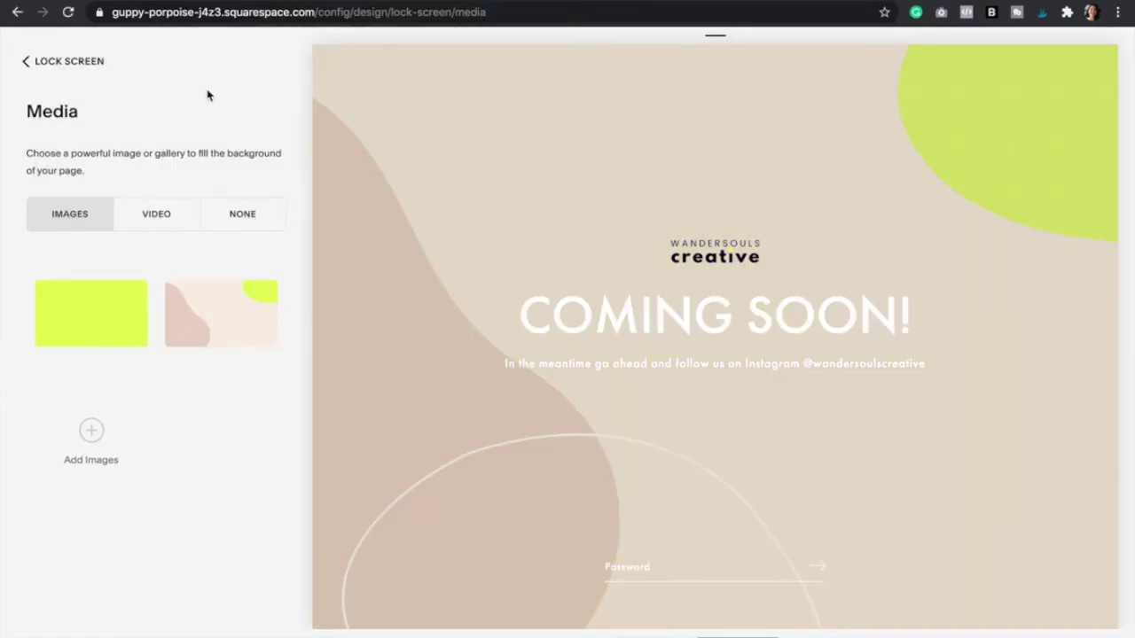
pyautogui.click(48, 62)
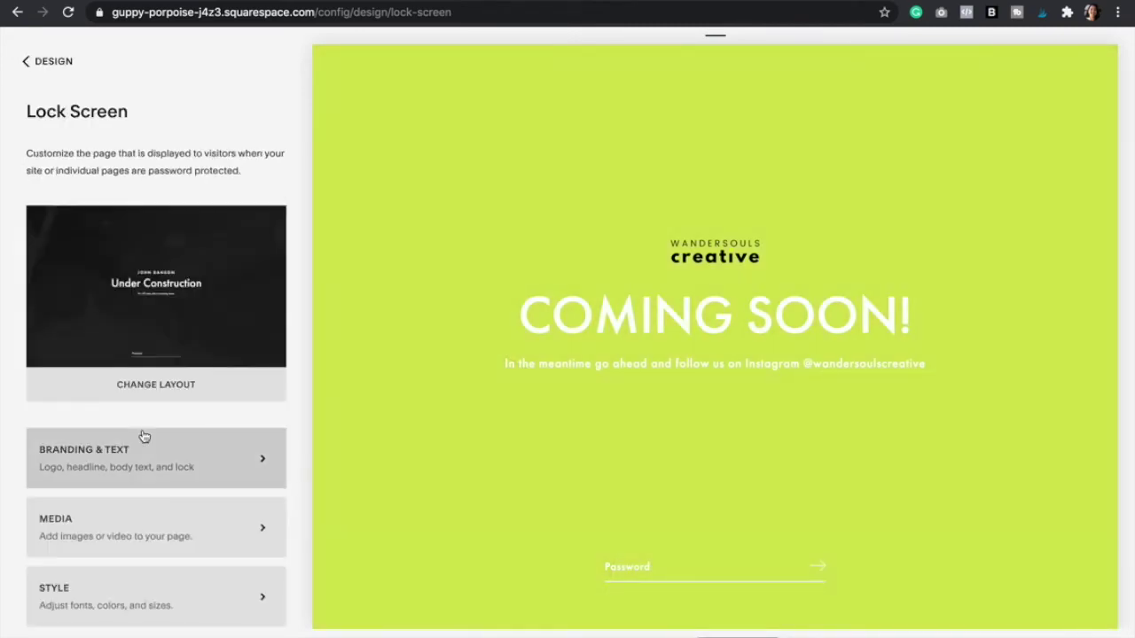
# - Set the headline and body text colours to black in the lock screen Style settings
pyautogui.scroll(-1, 150, 532)
pyautogui.click(119, 568)
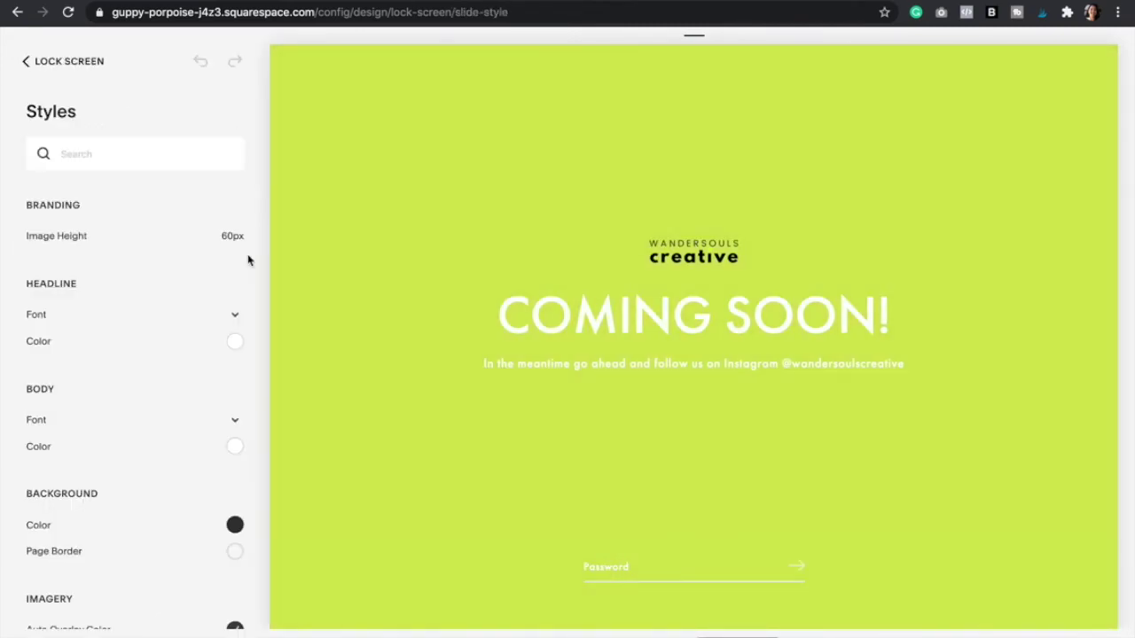
pyautogui.click(235, 318)
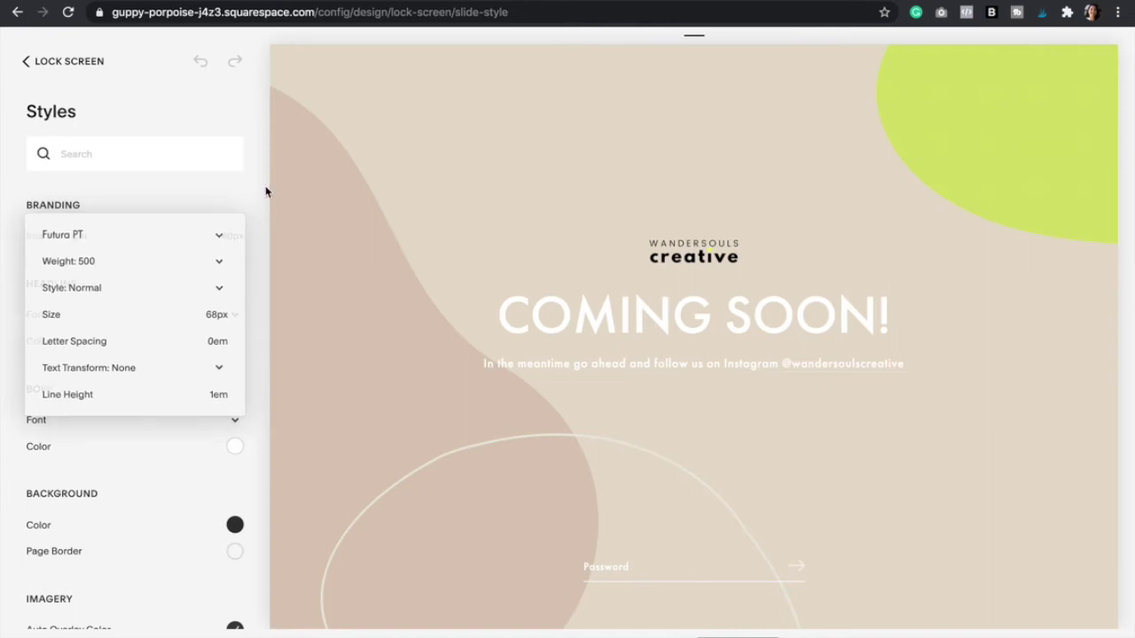
pyautogui.click(250, 297)
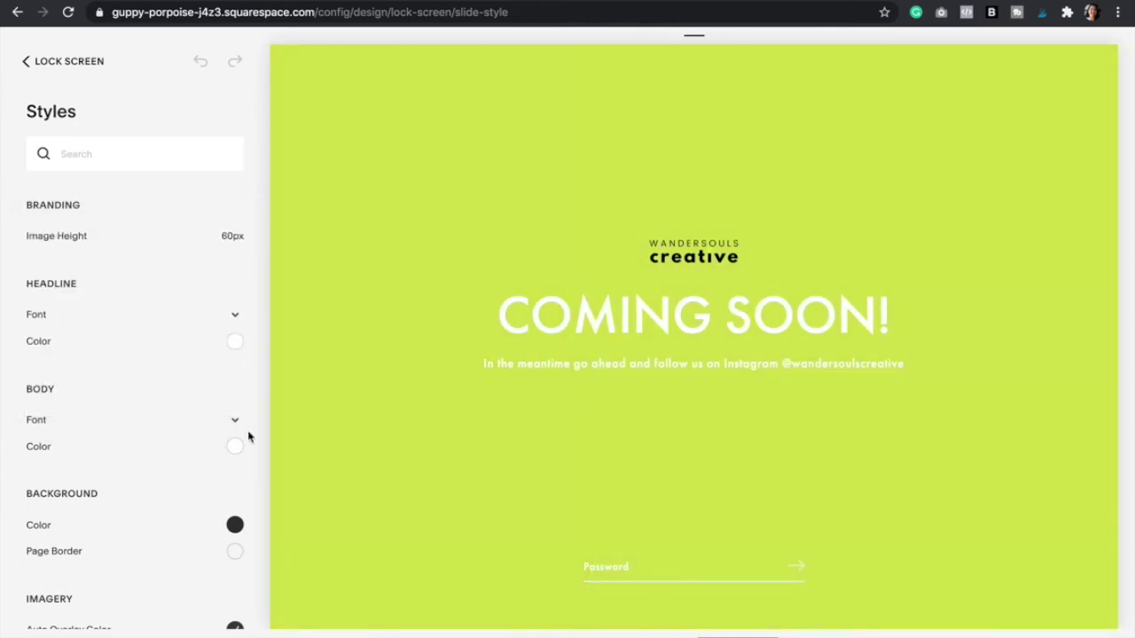
pyautogui.click(237, 341)
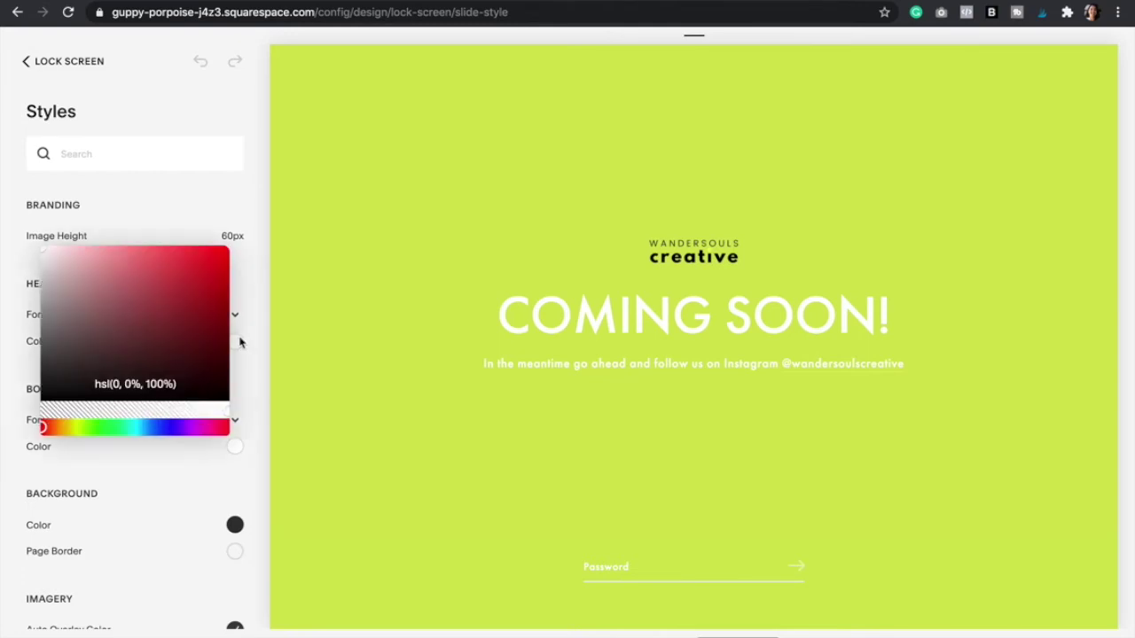
pyautogui.click(52, 385)
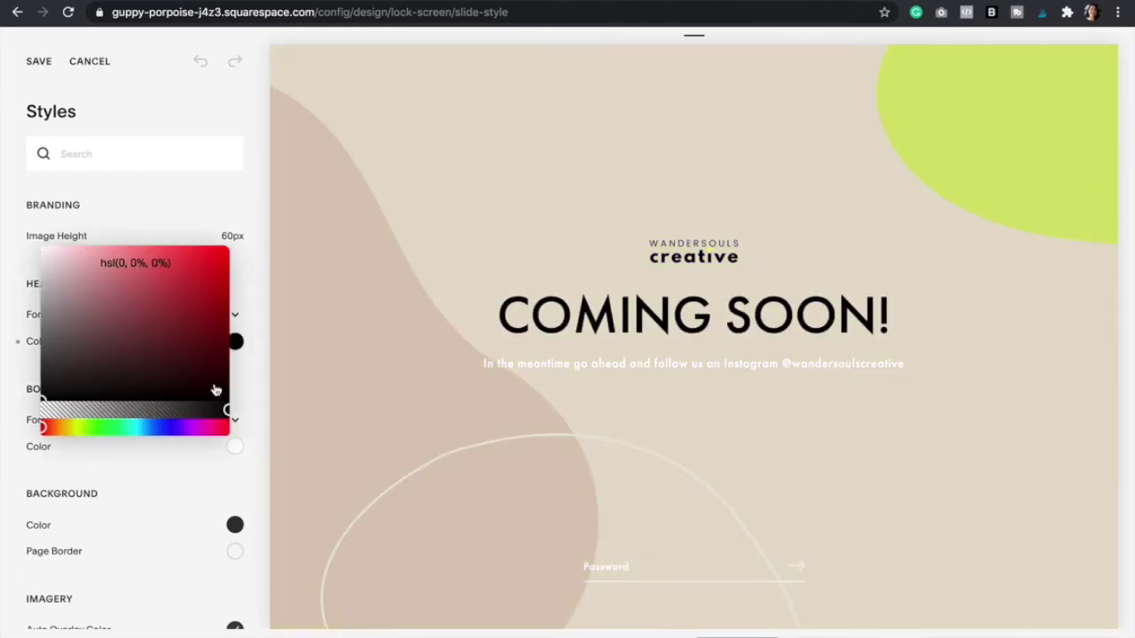
pyautogui.click(255, 380)
pyautogui.click(232, 448)
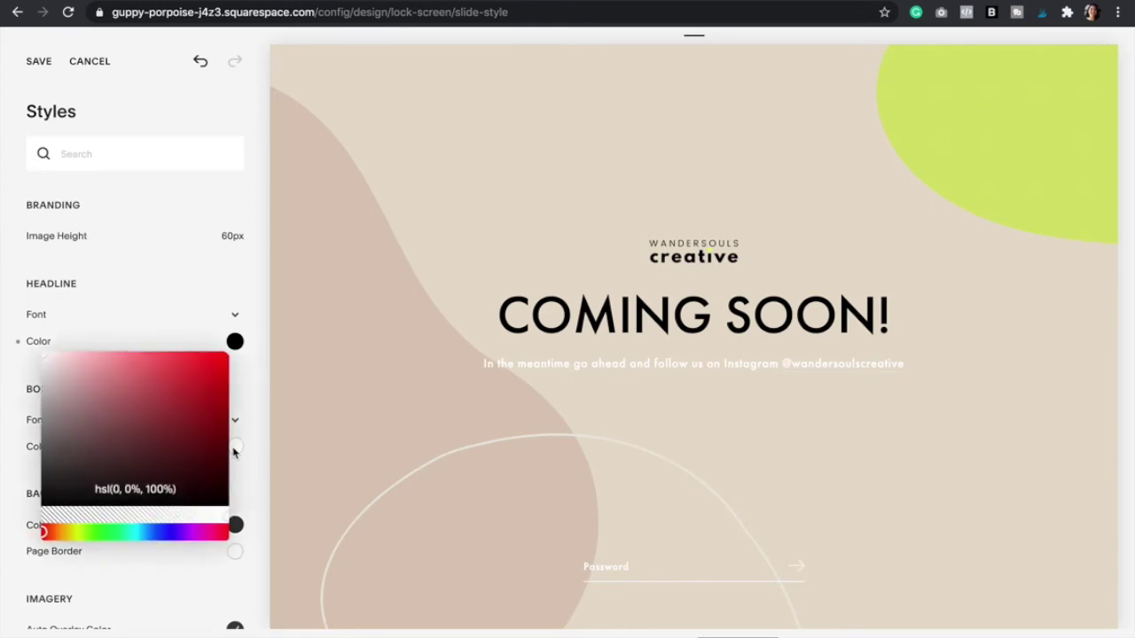
pyautogui.moveTo(51, 489); pyautogui.dragTo(26, 520)
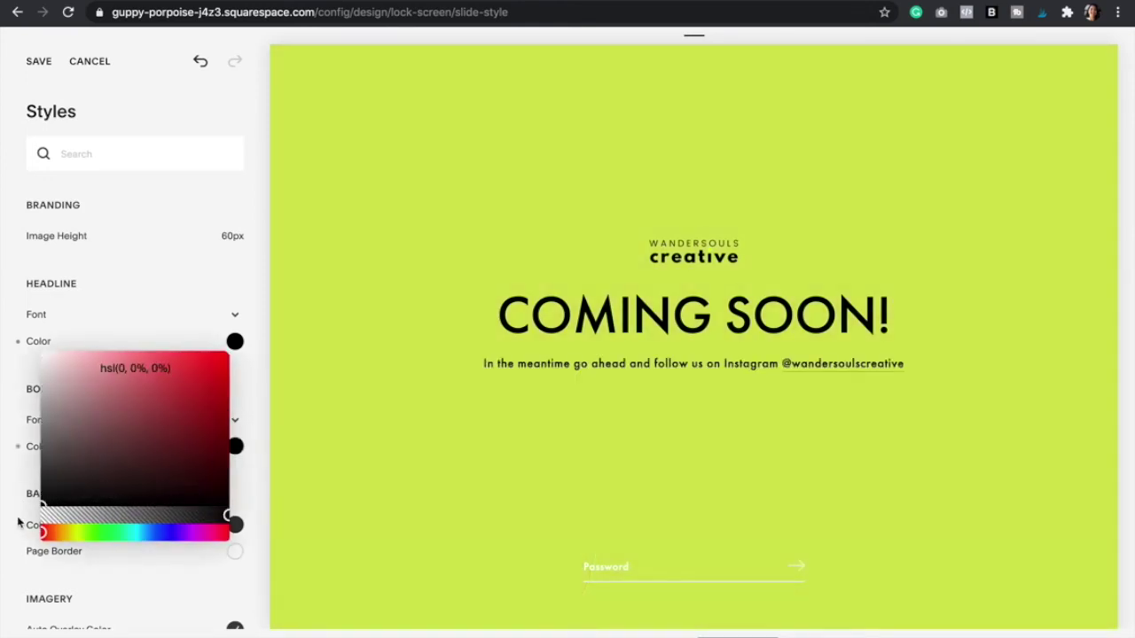
pyautogui.click(263, 425)
# - Turn off Auto Overlay and Auto Loading Color, making overlay transparent and loading colour 0.1 opacity
pyautogui.scroll(-3, 244, 376)
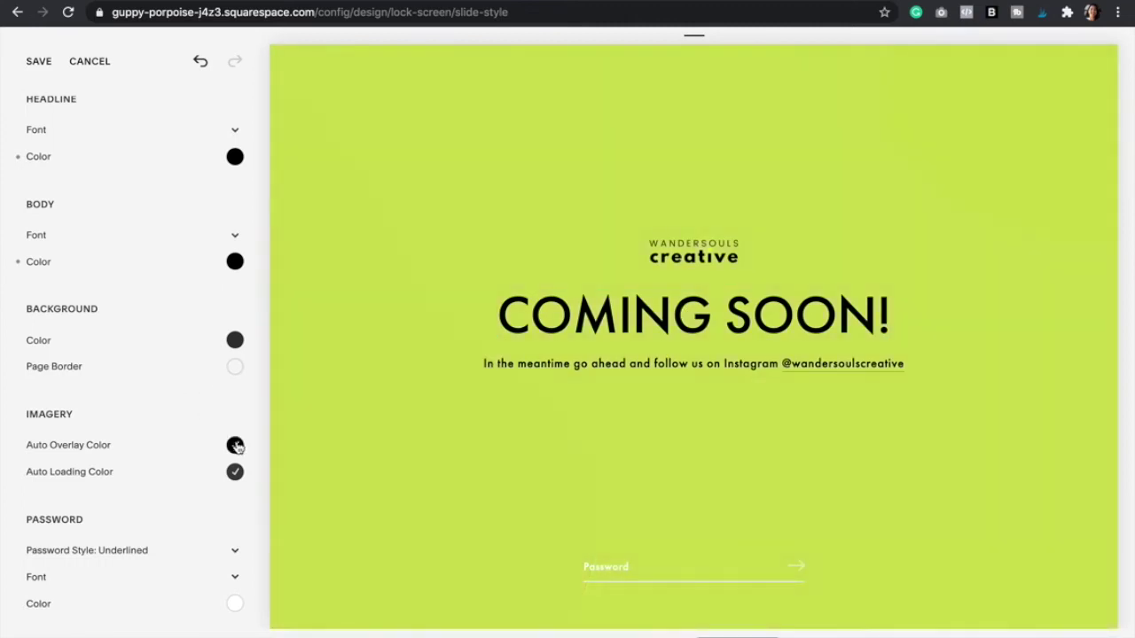
pyautogui.click(235, 445)
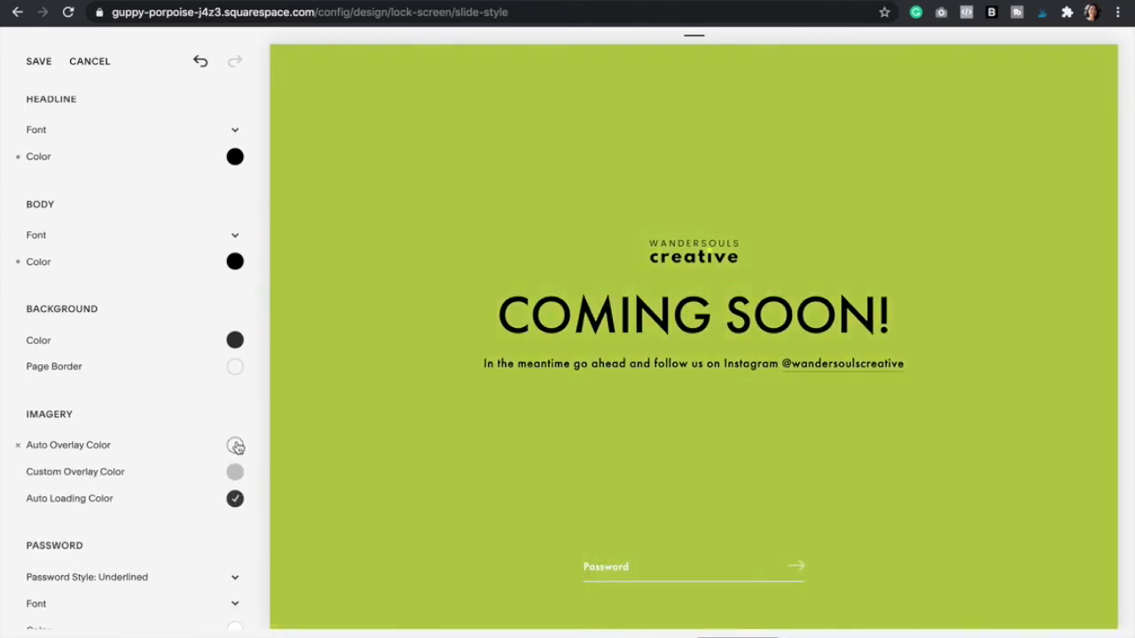
pyautogui.click(235, 499)
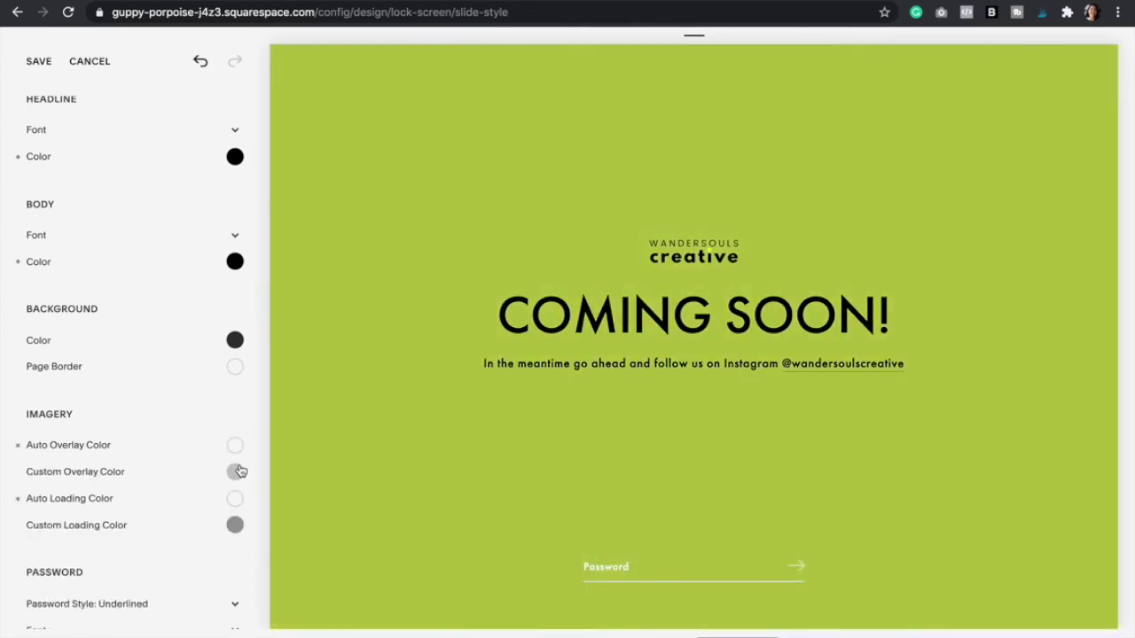
pyautogui.click(235, 473)
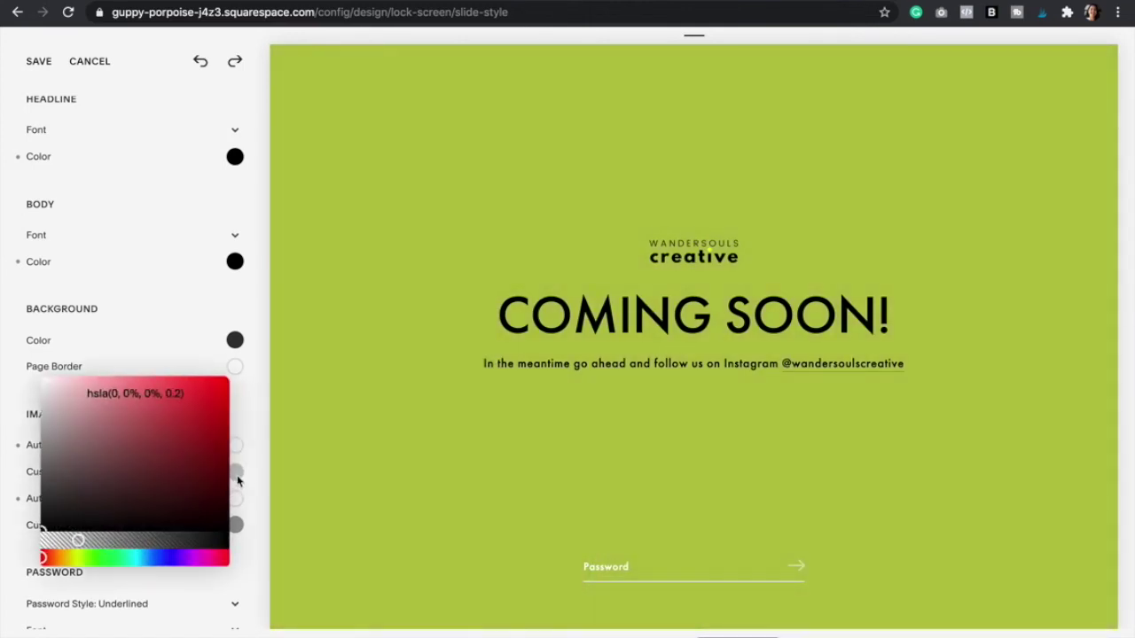
pyautogui.click(79, 543)
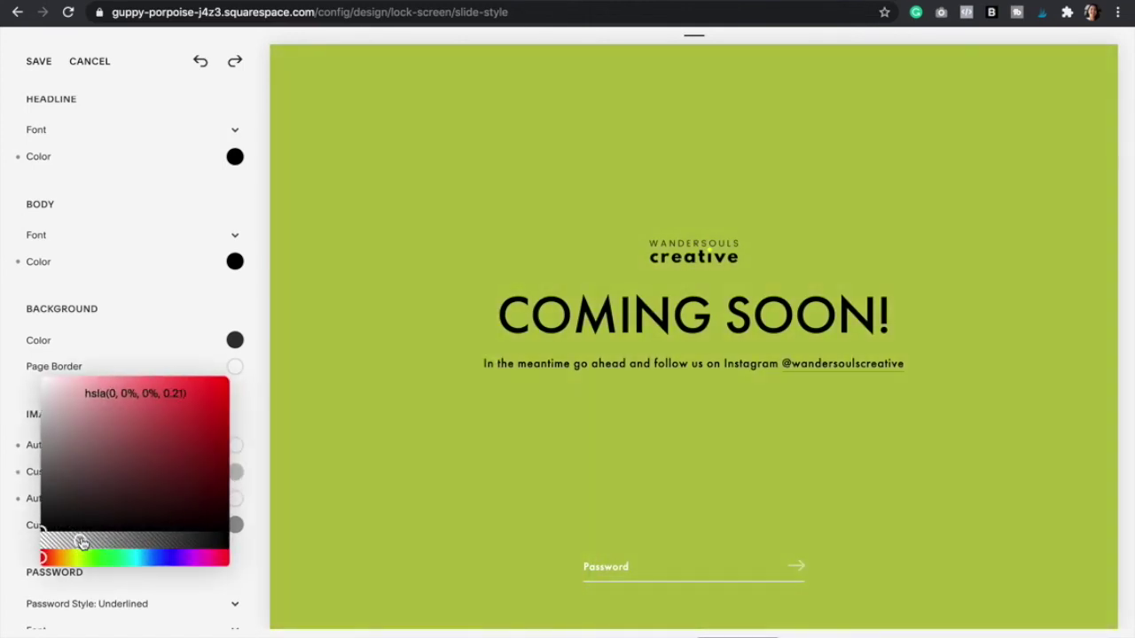
pyautogui.moveTo(80, 543); pyautogui.dragTo(8, 540)
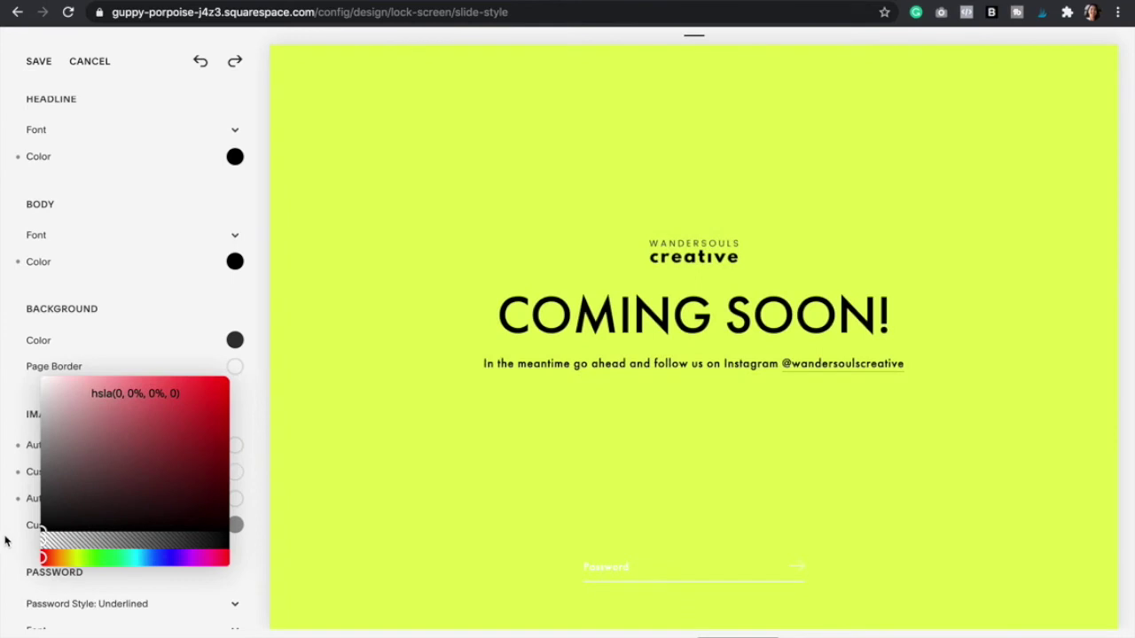
pyautogui.click(255, 470)
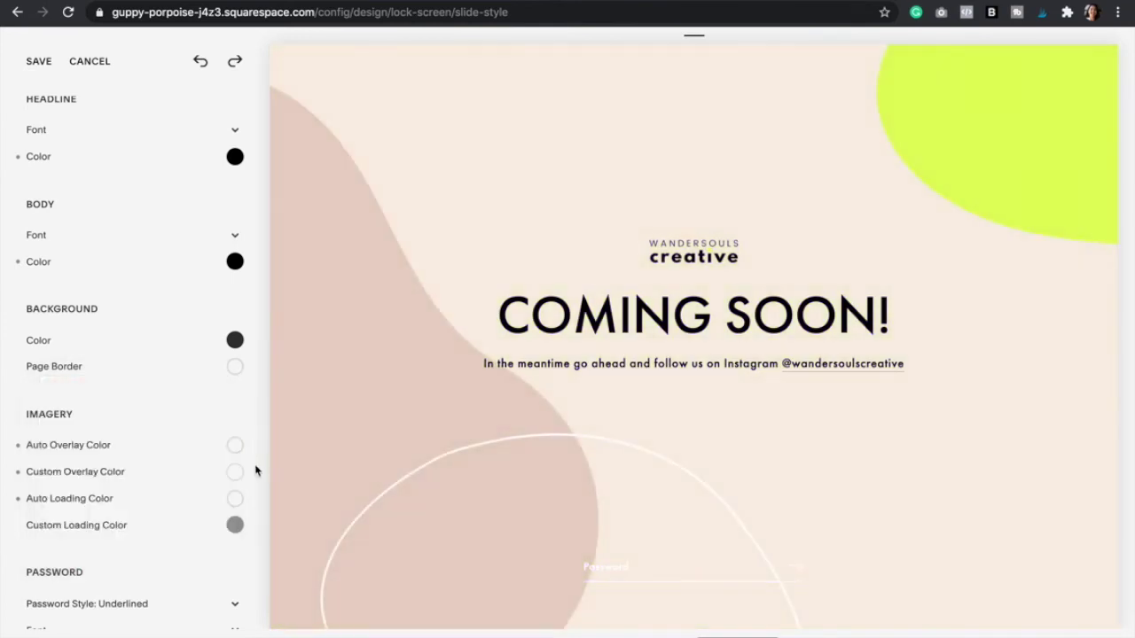
pyautogui.click(234, 527)
pyautogui.click(60, 594)
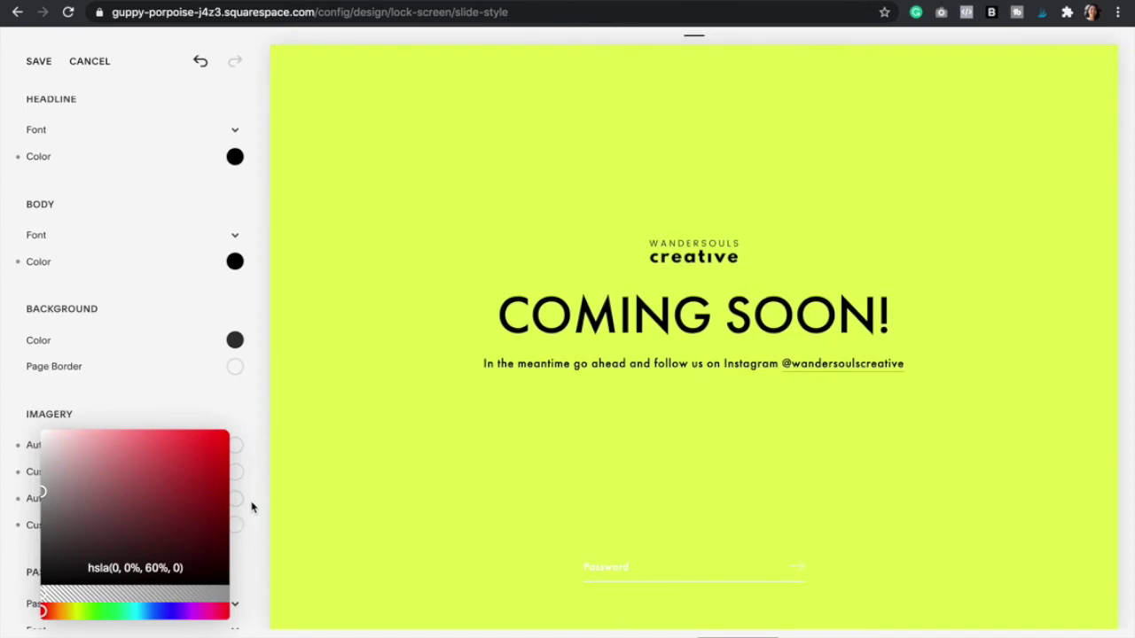
pyautogui.click(251, 507)
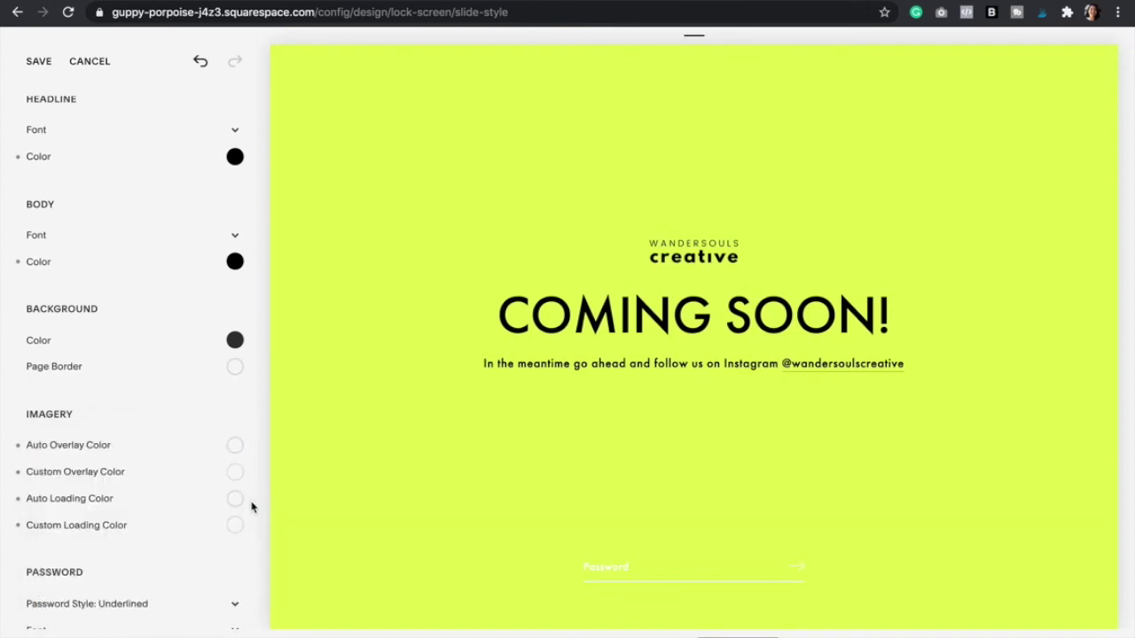
pyautogui.scroll(-4, 251, 505)
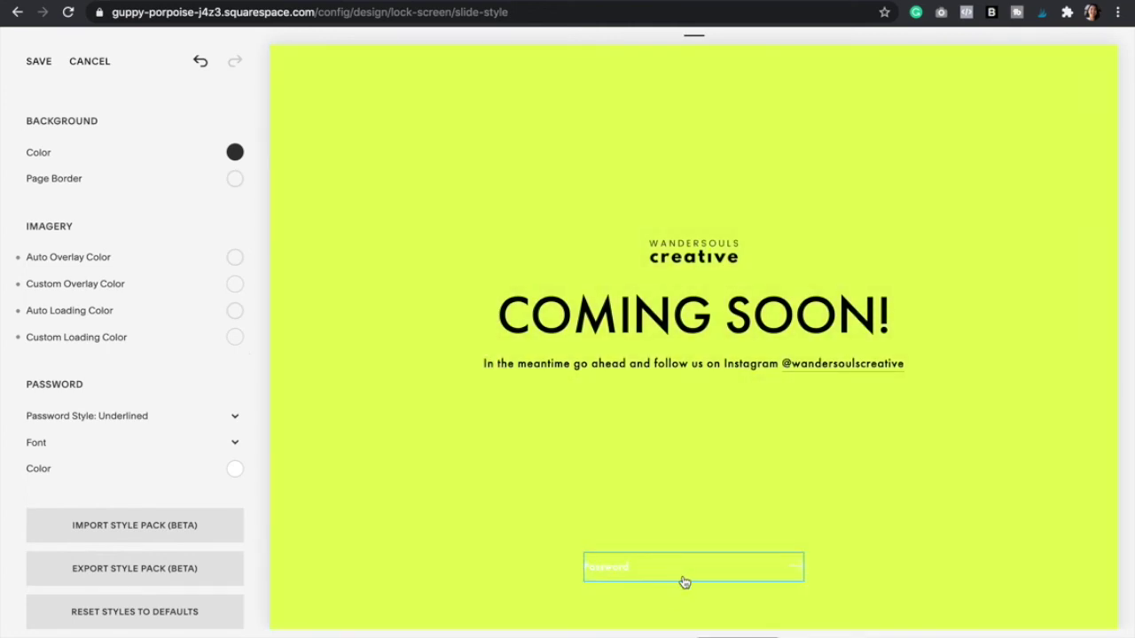
# - Set the password field to the Rectangle style, leaving its font unchanged
pyautogui.click(235, 422)
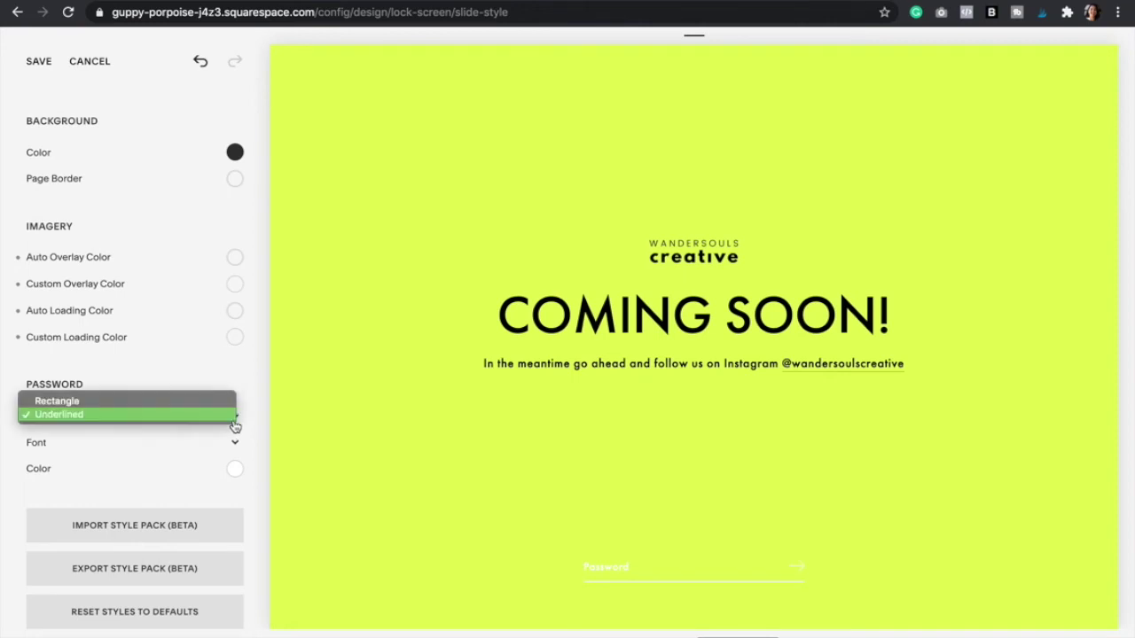
pyautogui.click(184, 403)
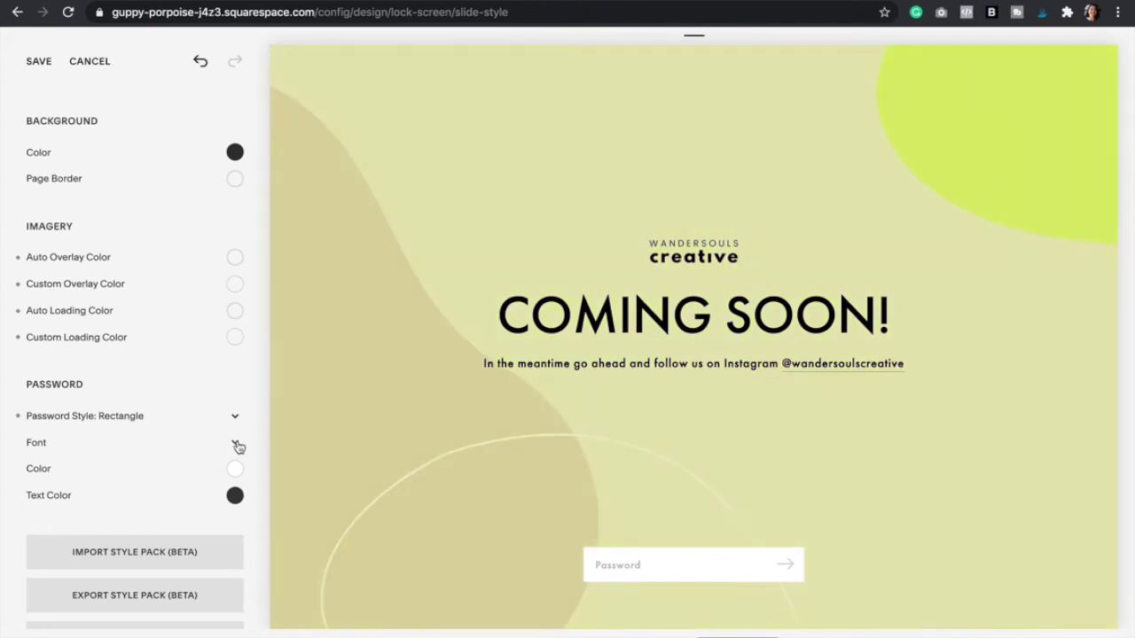
pyautogui.click(237, 446)
pyautogui.click(246, 372)
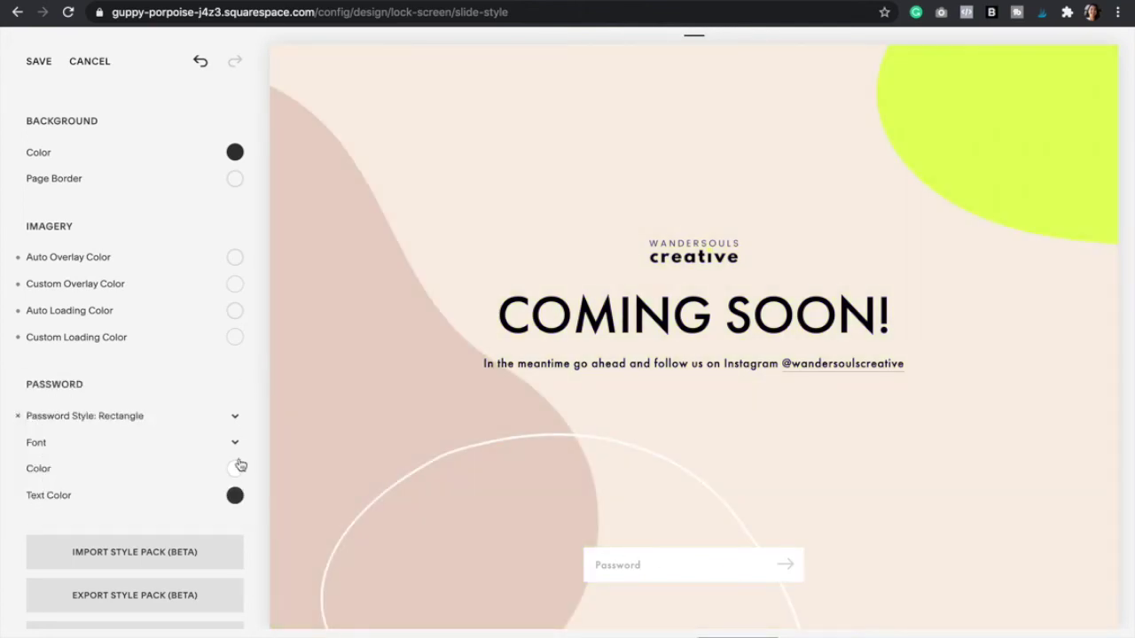
pyautogui.scroll(-1, 239, 399)
# - Set the logo's Image Height to 150px in its style settings and save
pyautogui.scroll(10, 234, 344)
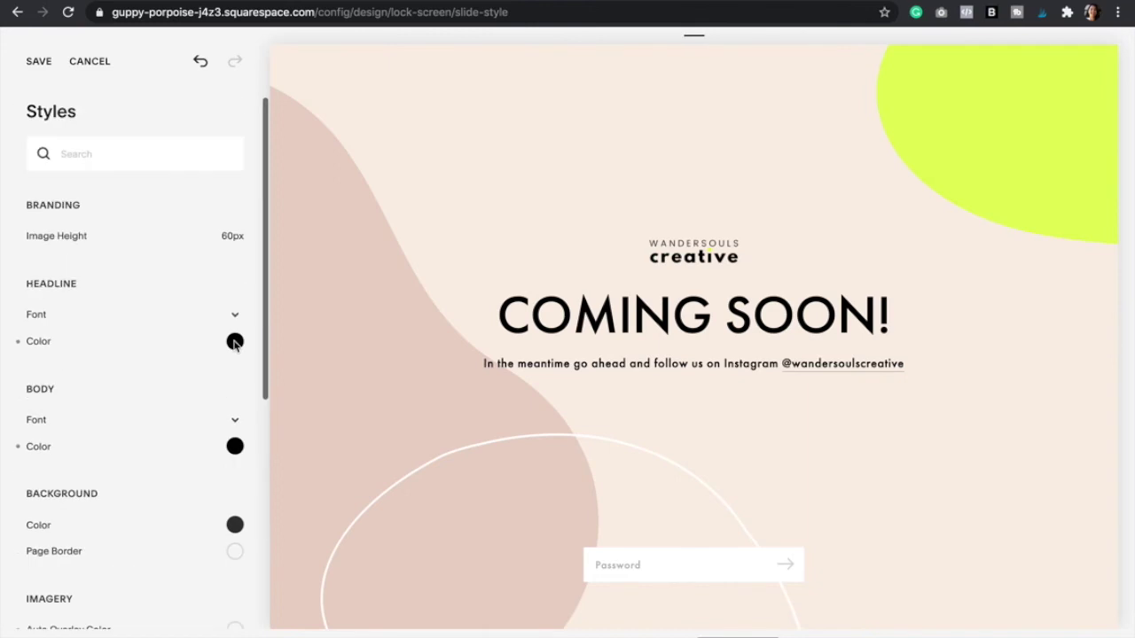
pyautogui.click(683, 243)
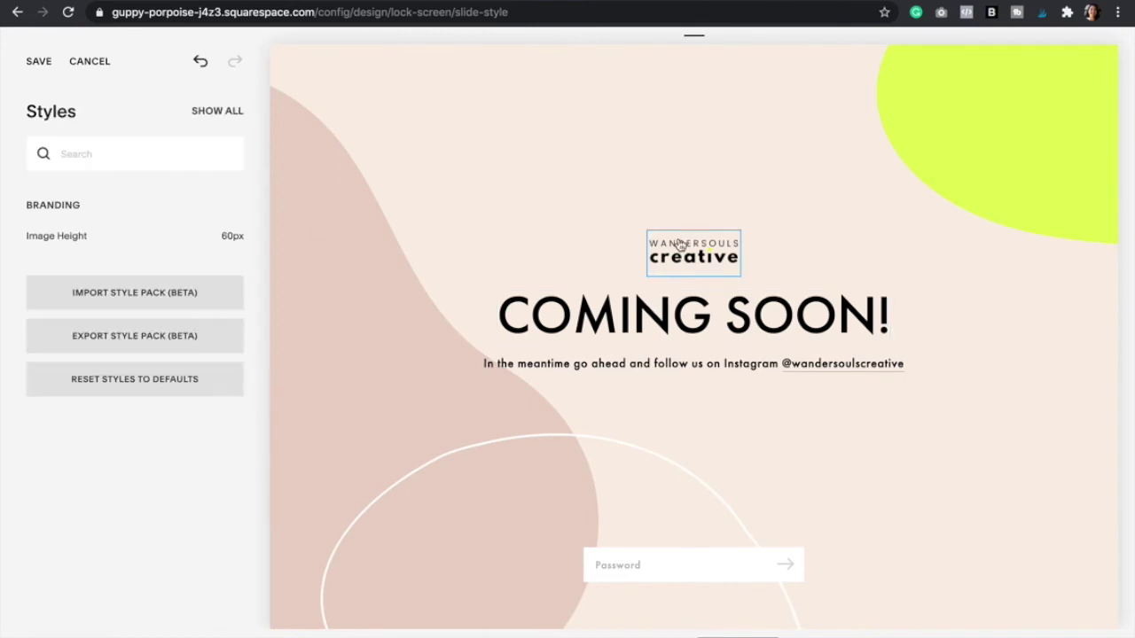
pyautogui.moveTo(139, 254)
pyautogui.click(115, 236)
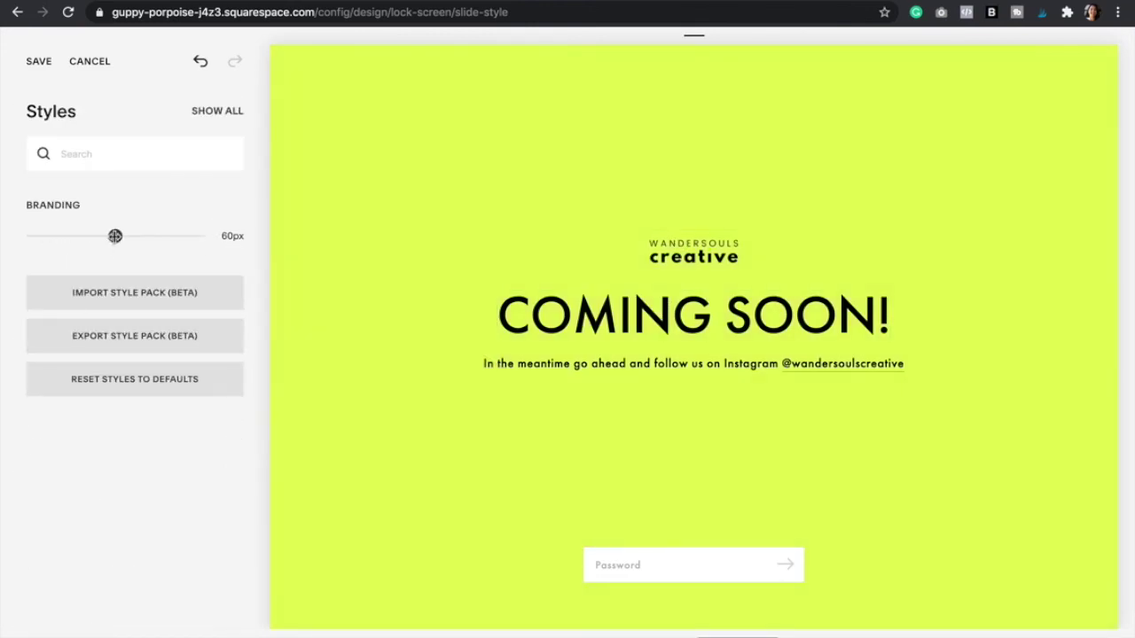
pyautogui.moveTo(115, 236); pyautogui.dragTo(215, 240)
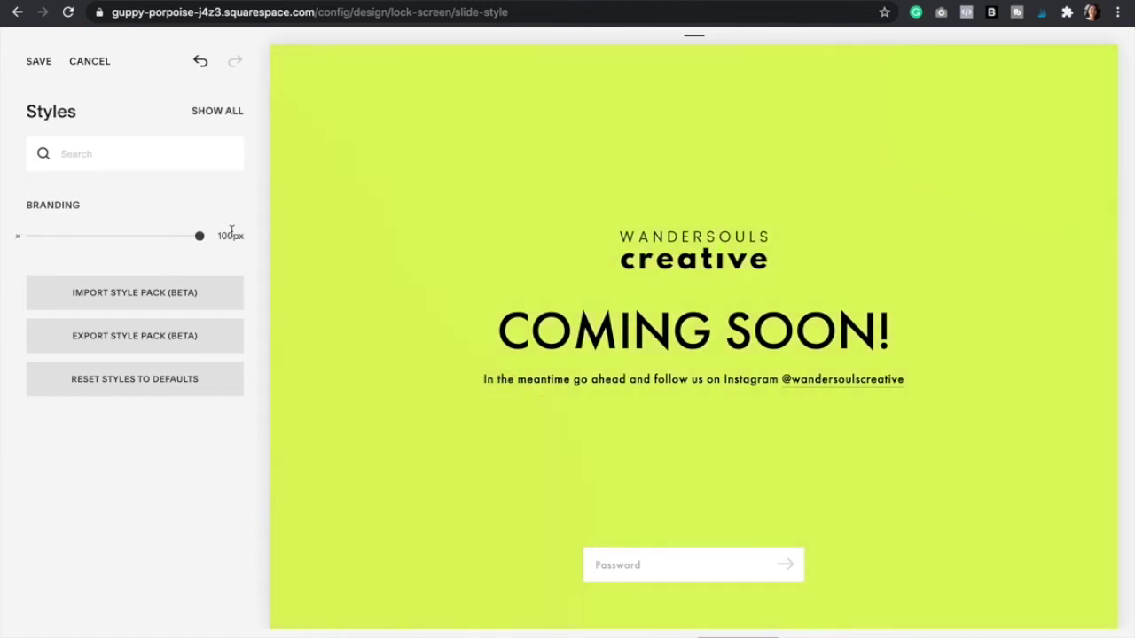
pyautogui.click(231, 234)
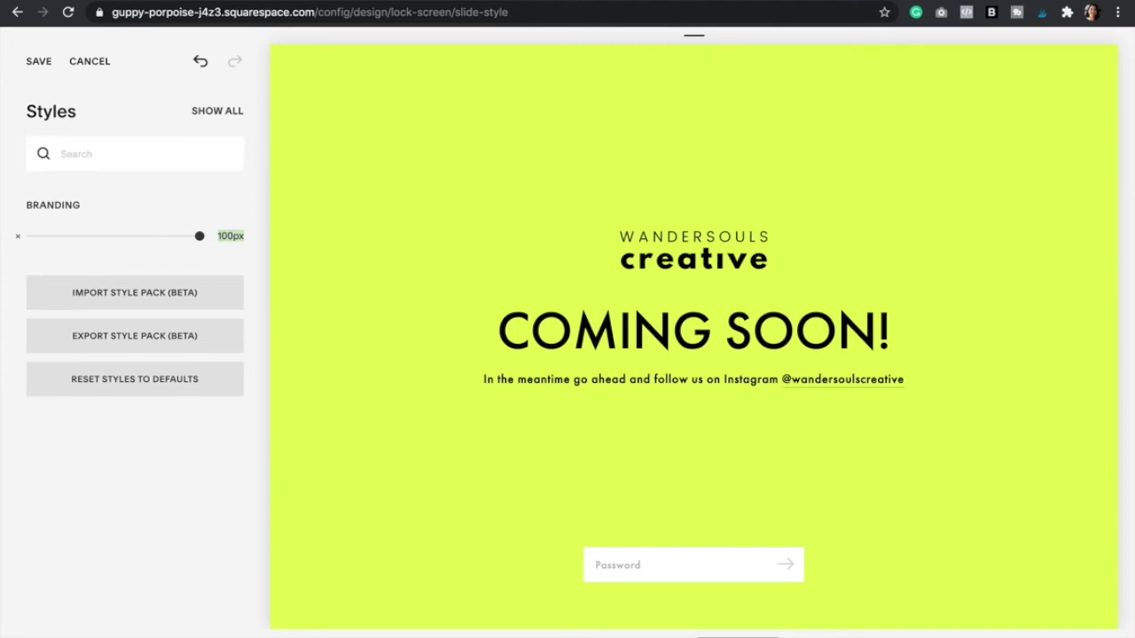
pyautogui.press('BackSpace')
pyautogui.write('250')
pyautogui.doubleClick(232, 237)
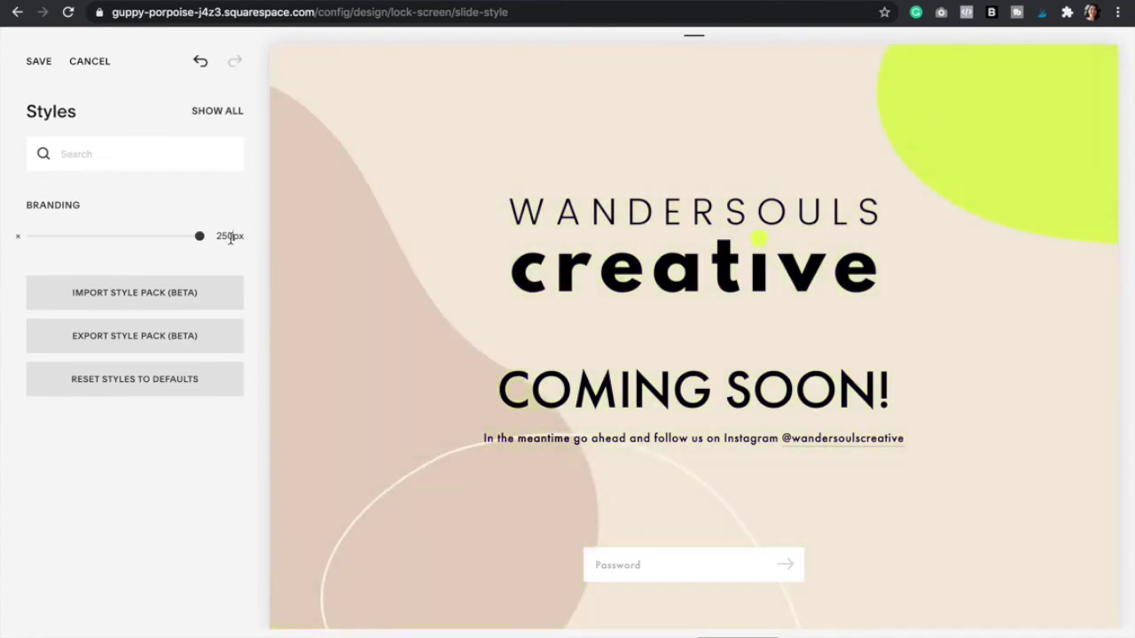
pyautogui.write('150')
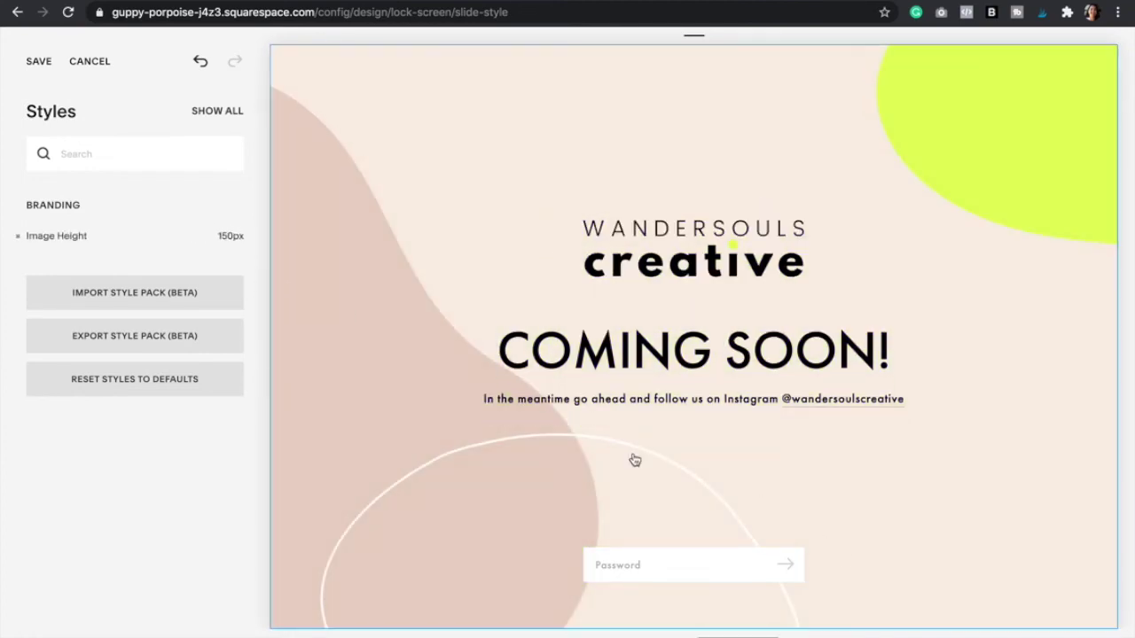
pyautogui.click(38, 62)
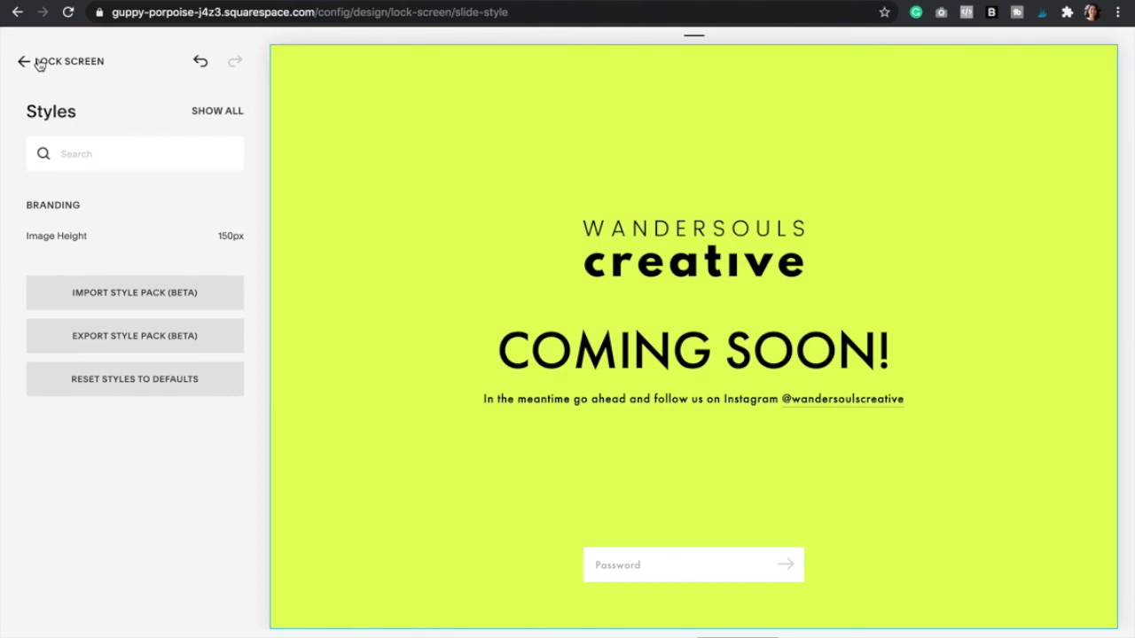
# - Set Site Availability to Password Protected and enter the site password
pyautogui.click(39, 64)
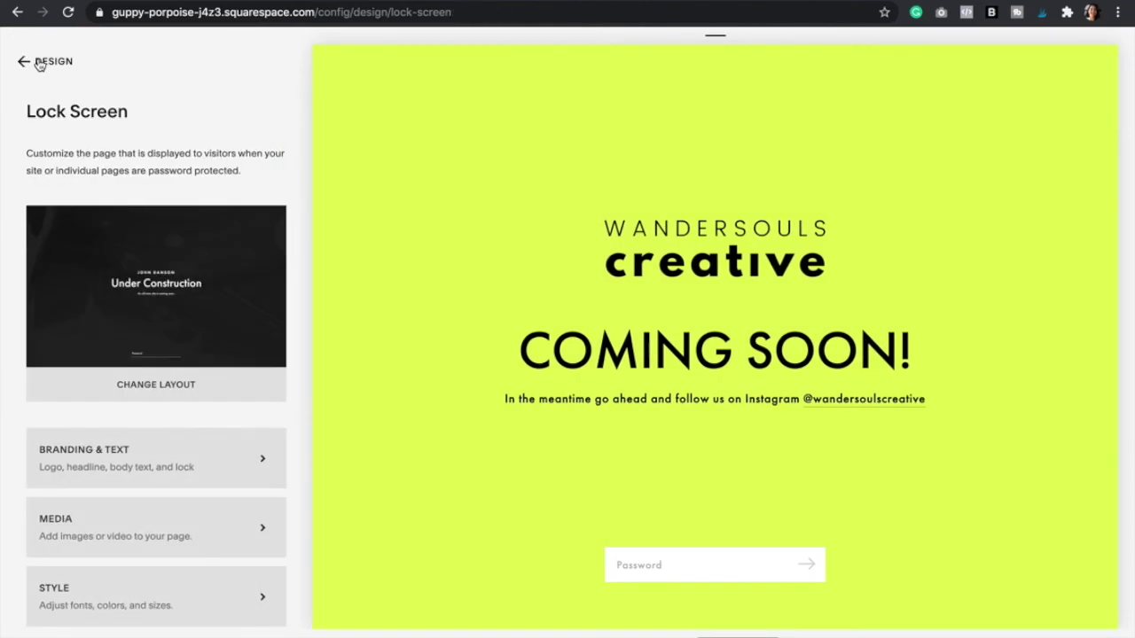
pyautogui.click(38, 62)
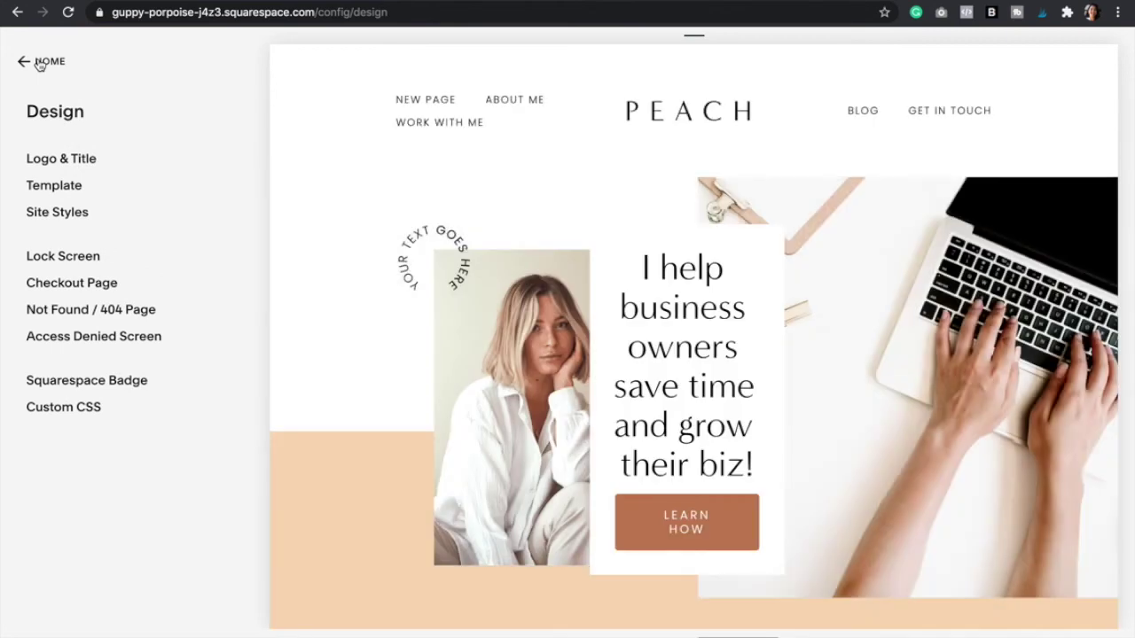
pyautogui.click(39, 62)
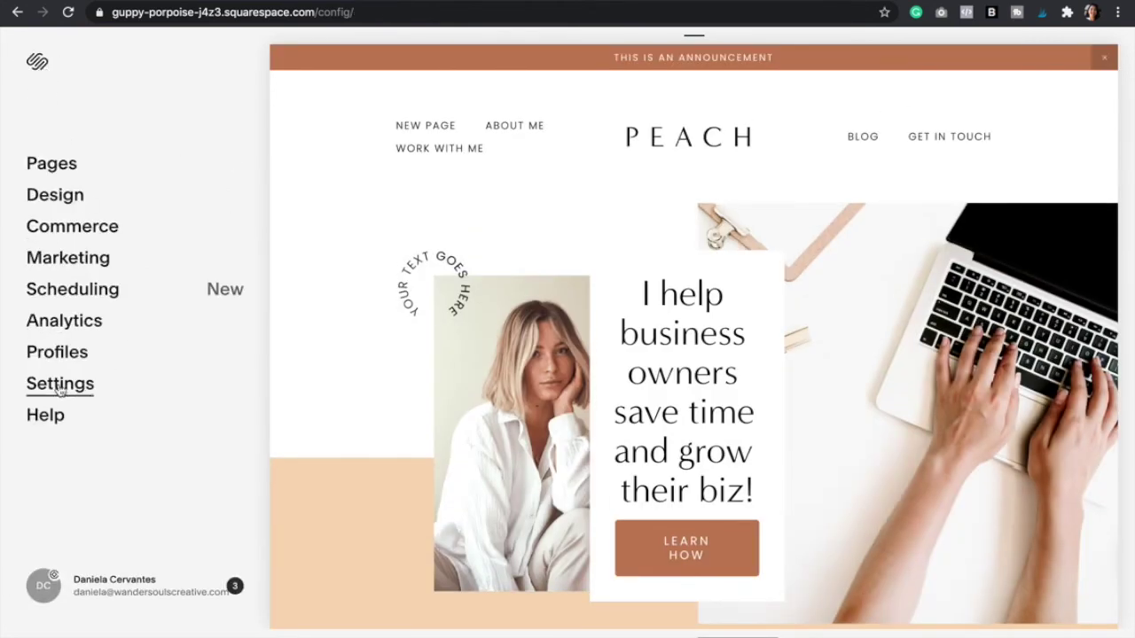
pyautogui.click(60, 390)
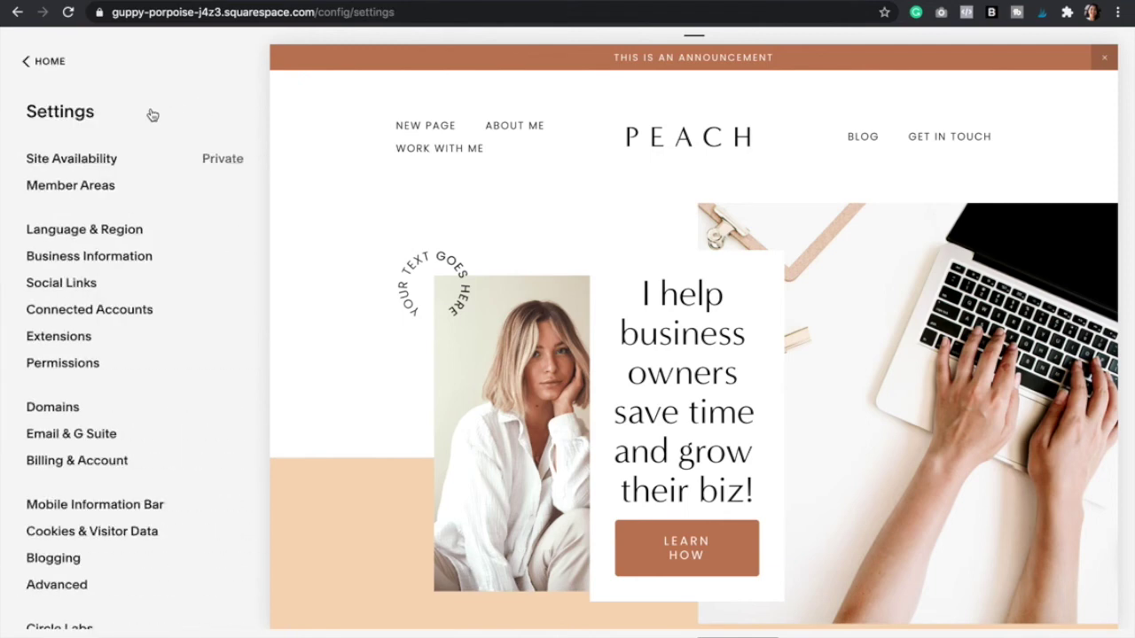
pyautogui.click(79, 165)
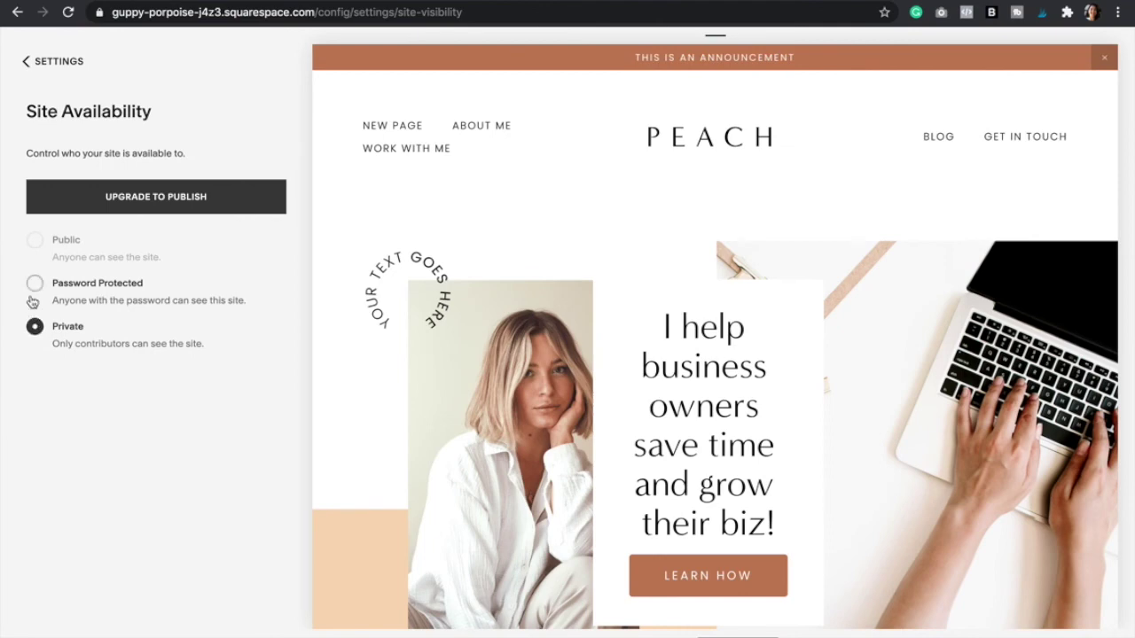
pyautogui.click(34, 283)
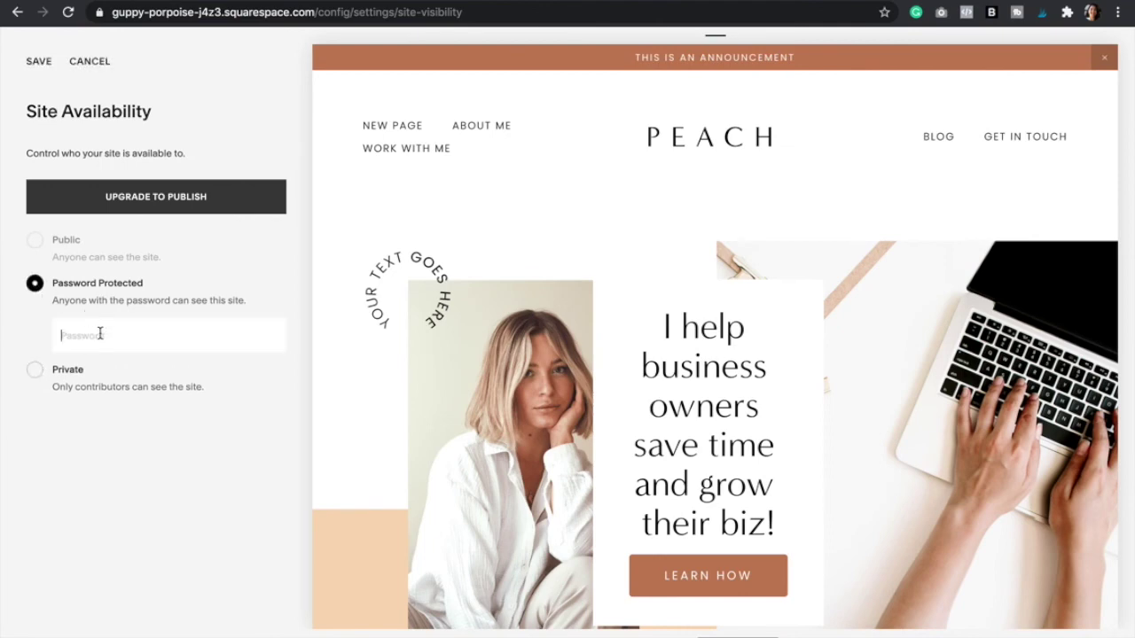
pyautogui.write('p')
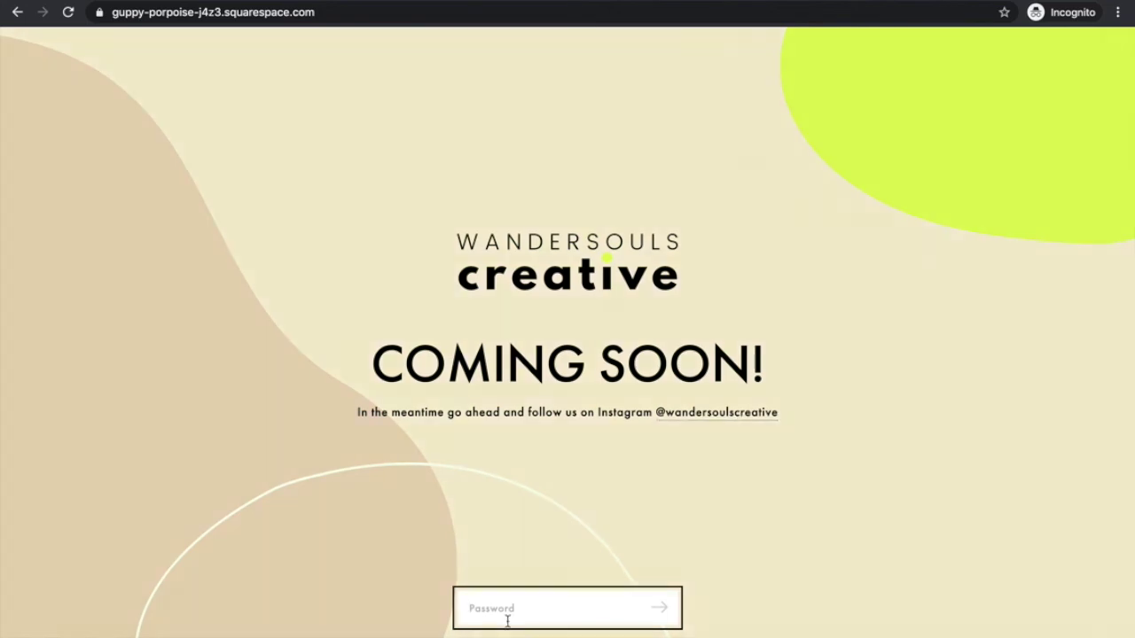
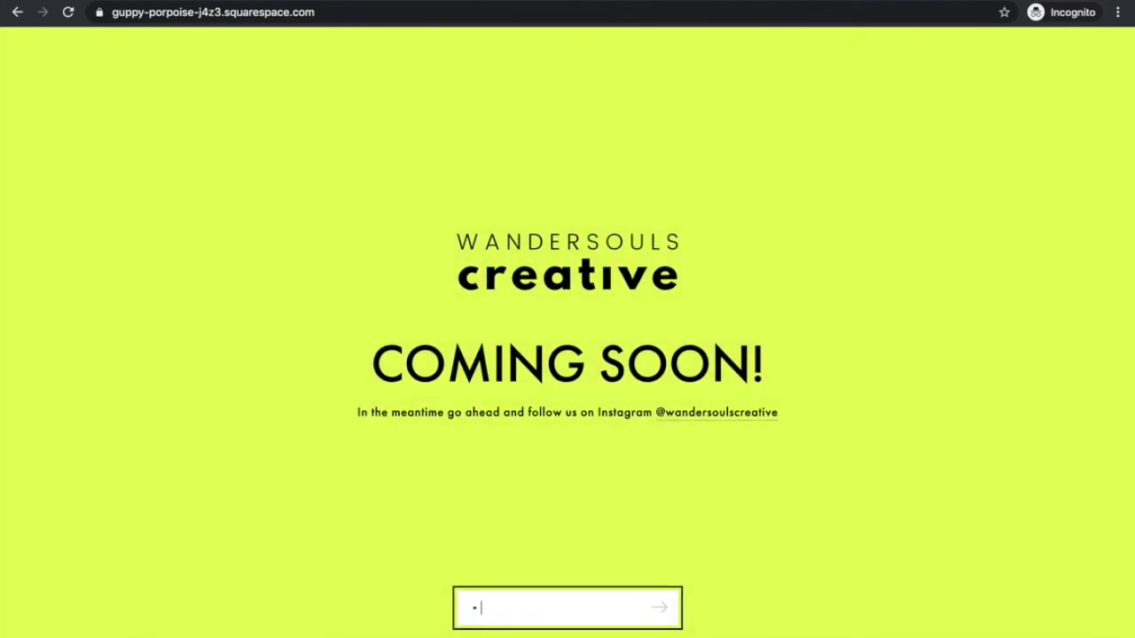
# - Enter the site password on the COMING SOON! lock screen and submit to reveal the PEACH home page
pyautogui.click(663, 612)
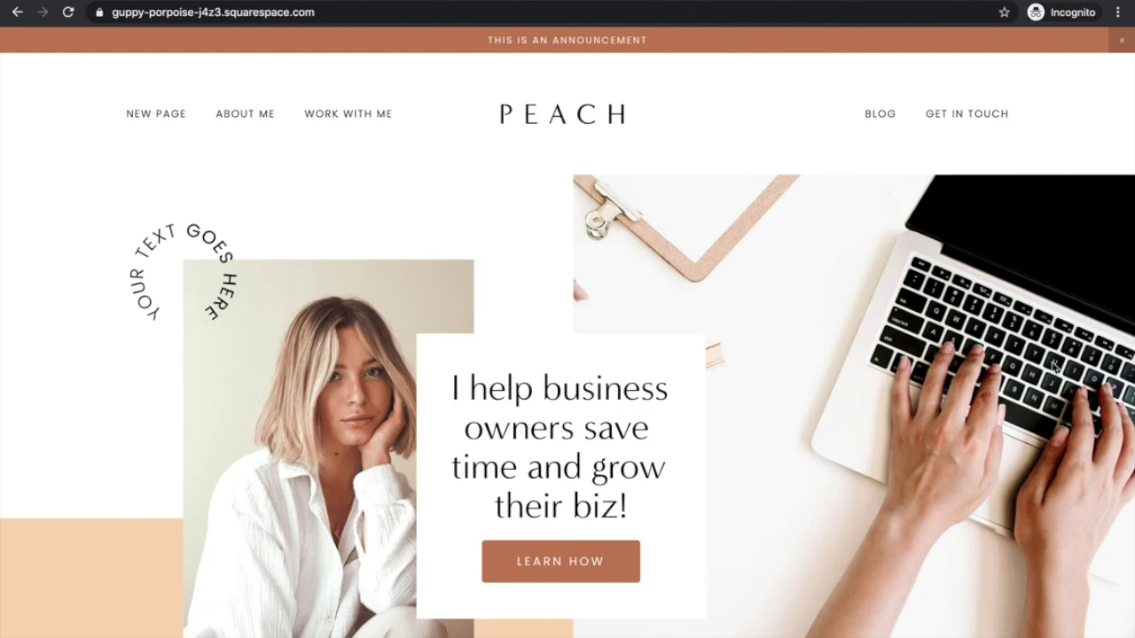
pyautogui.scroll(-20, 1053, 363)
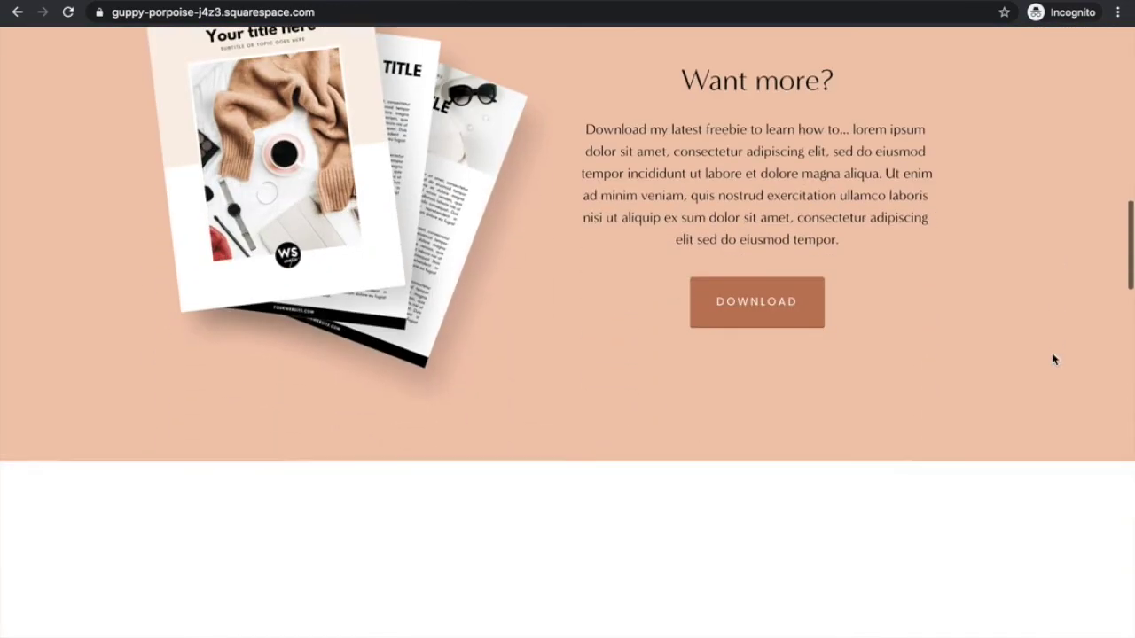
pyautogui.scroll(-20, 1053, 359)
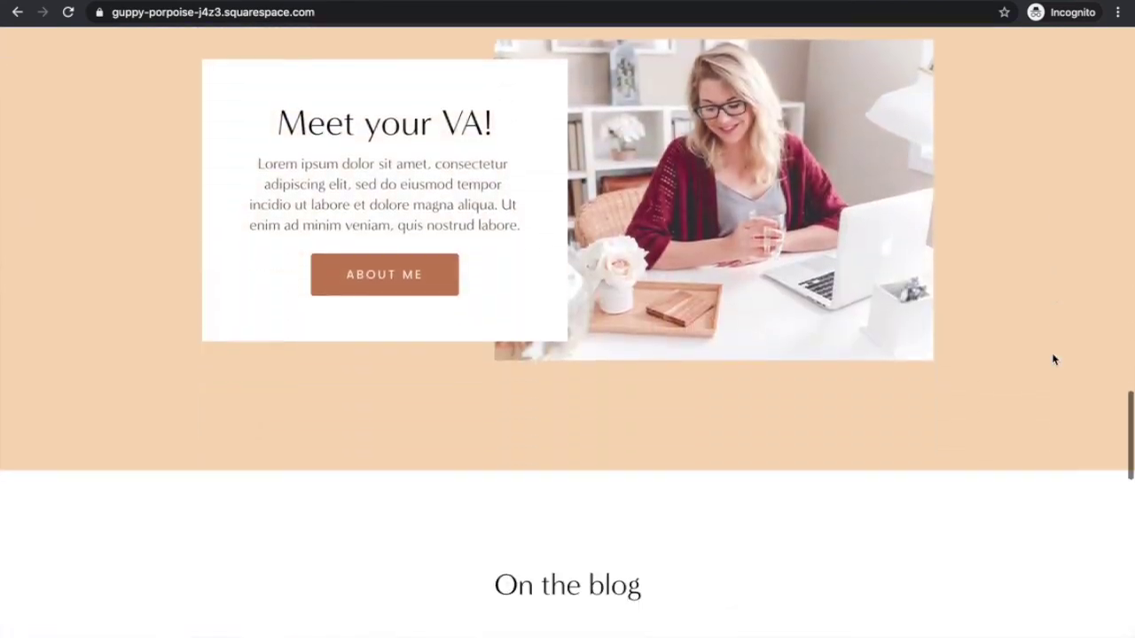
pyautogui.scroll(-5, 1053, 359)
pyautogui.scroll(20, 1053, 359)
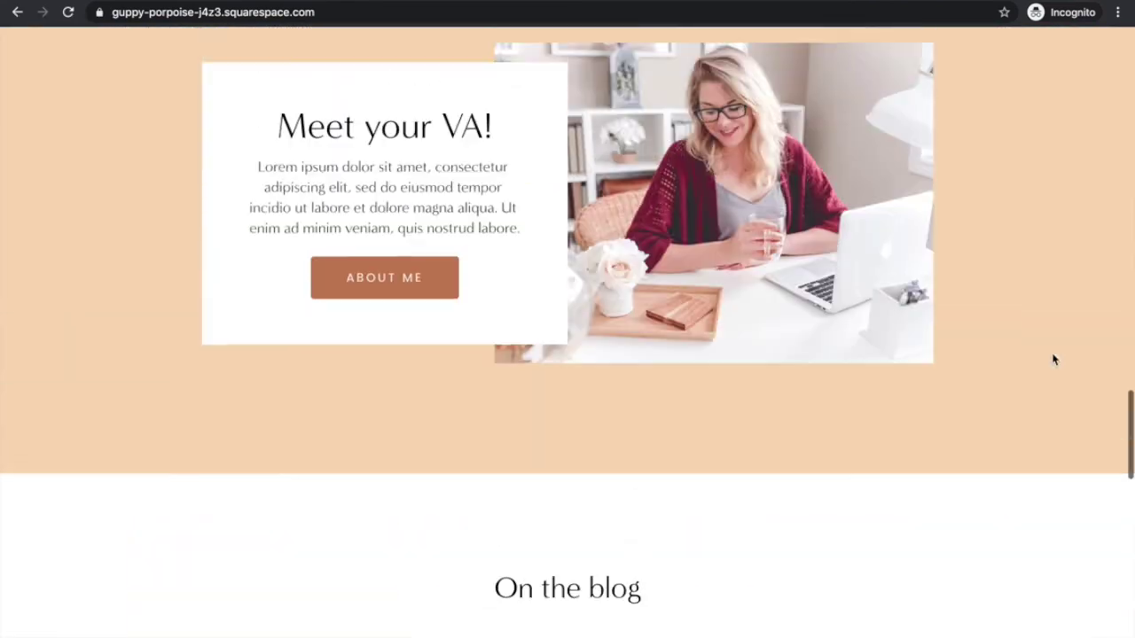
pyautogui.scroll(10, 1053, 359)
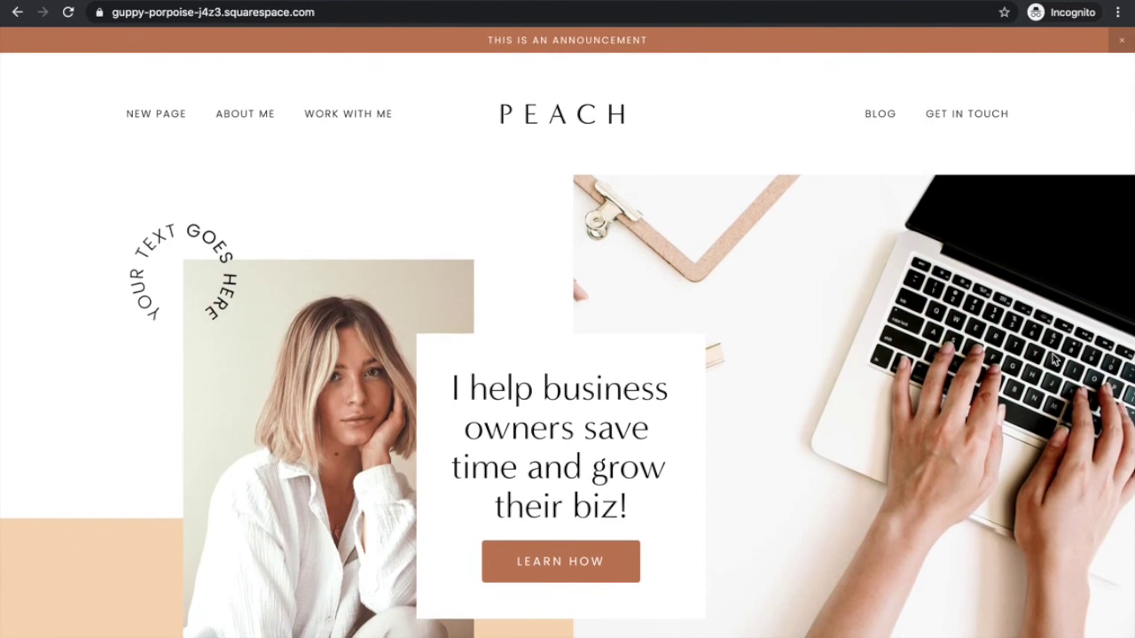
pyautogui.scroll(-13, 1053, 359)
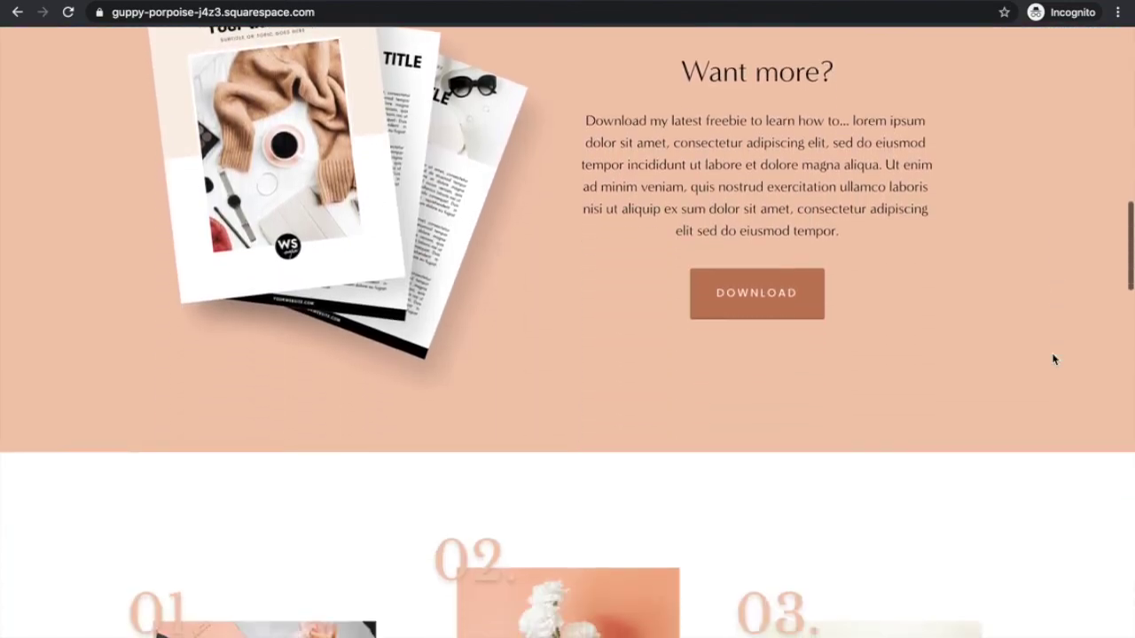
pyautogui.scroll(3, 1053, 359)
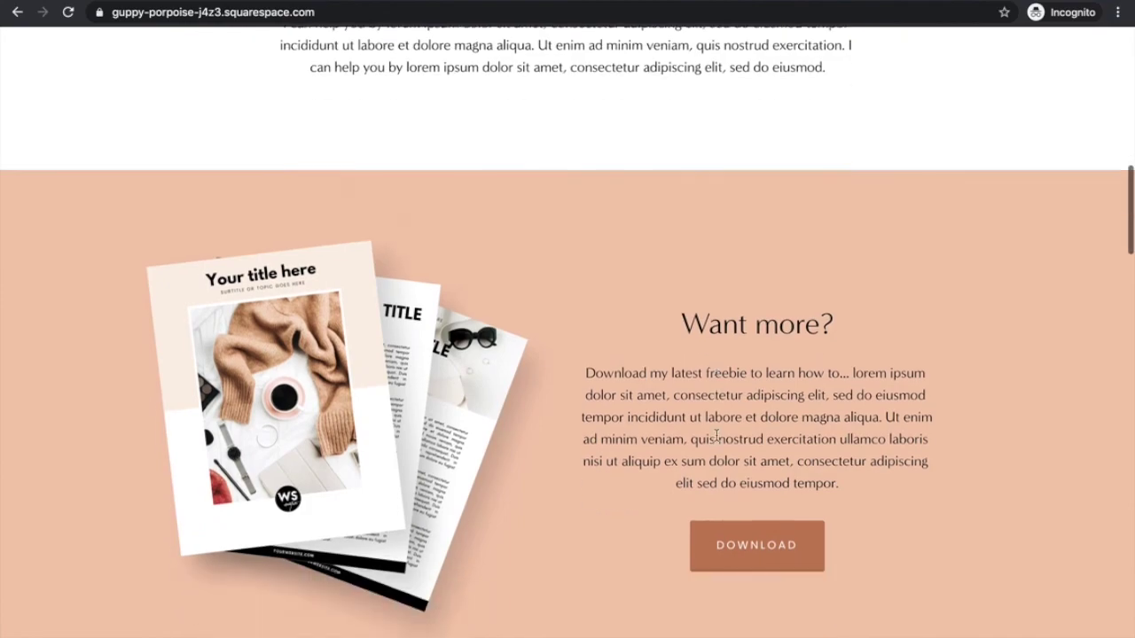
pyautogui.scroll(-15, 717, 435)
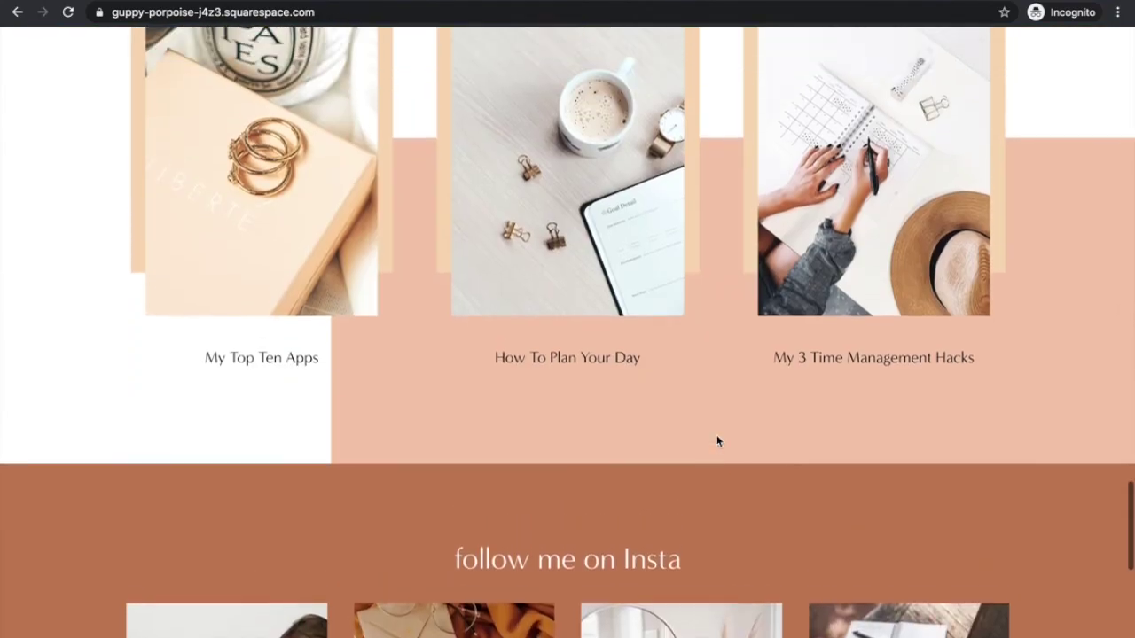
pyautogui.scroll(20, 719, 441)
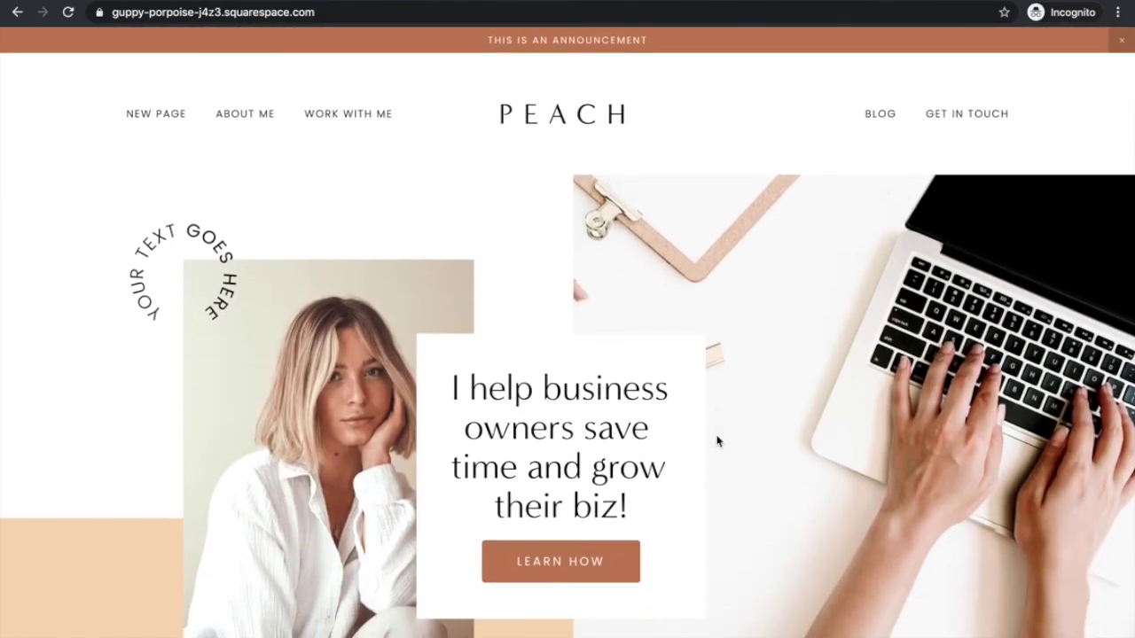